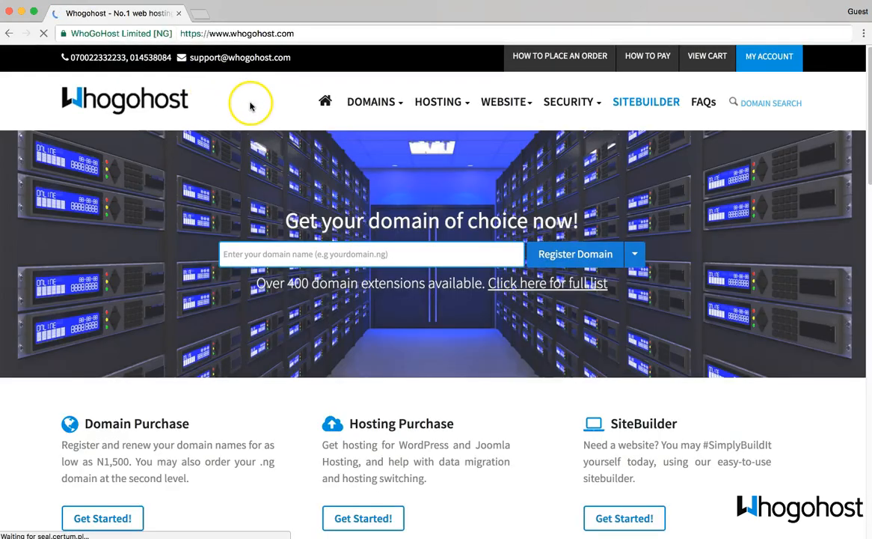
Step: Log in to the Whogohost Client Area with the account e-mail address and password
{"action": "left_click", "coordinate": [770, 60]}
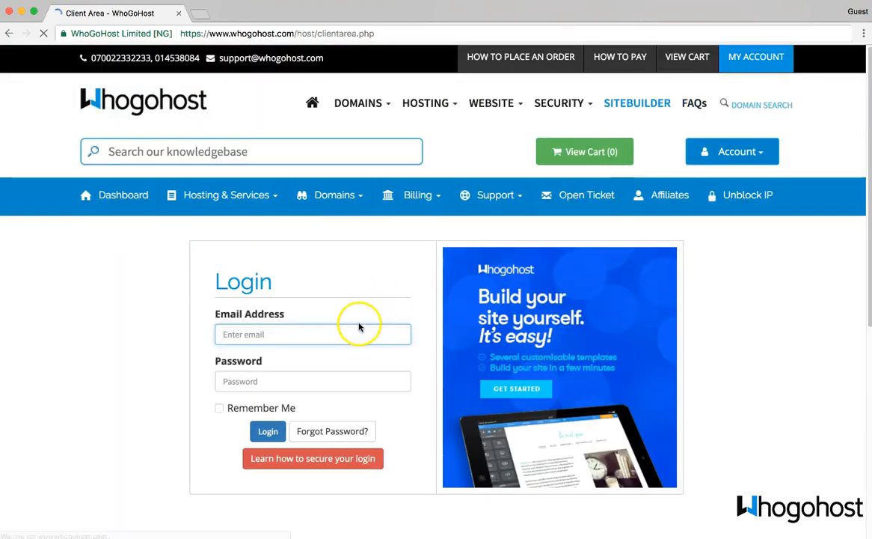
{"action": "left_click", "coordinate": [354, 330]}
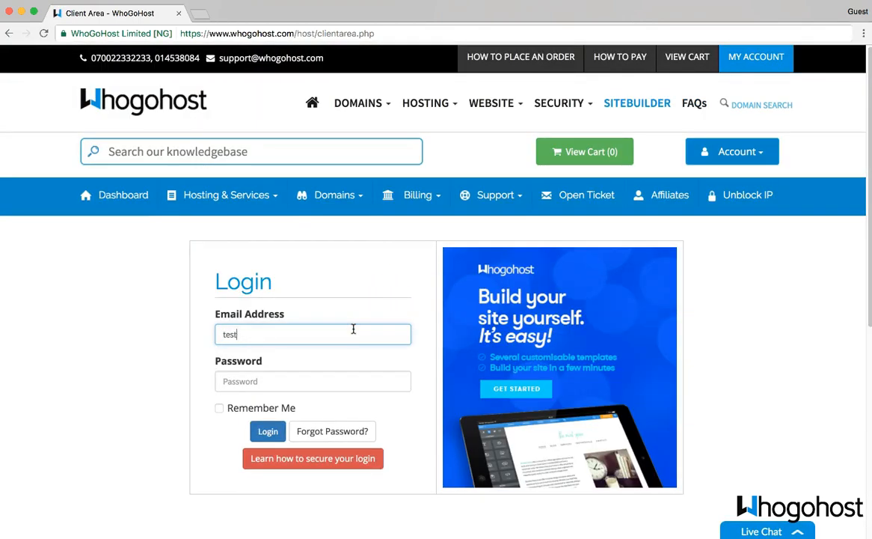
{"action": "key", "text": "Tab"}
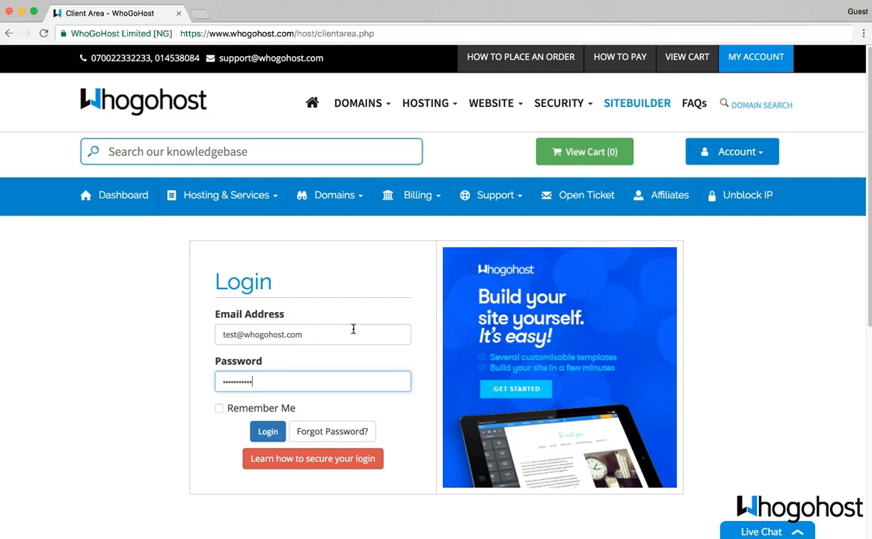
{"action": "left_click", "coordinate": [273, 431]}
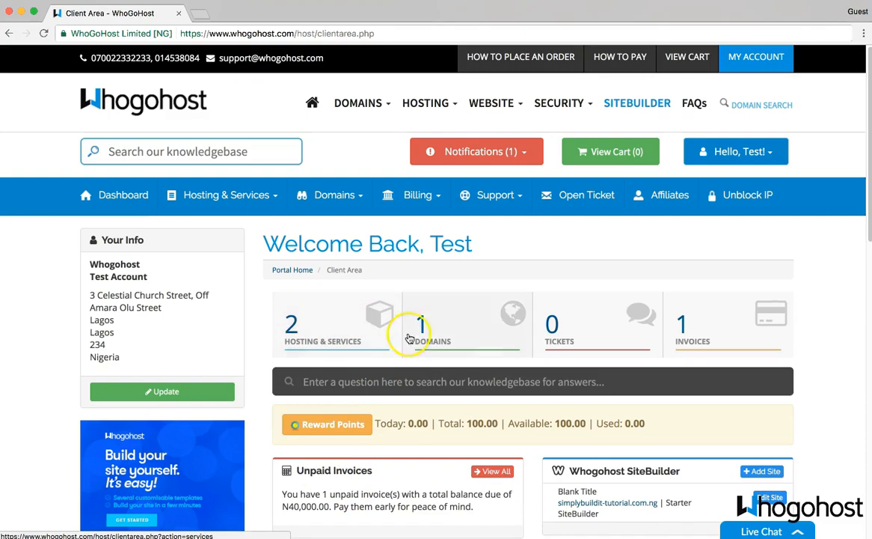
Step: Open the Starter SiteBuilder plan from the active services and launch Edit Site
{"action": "scroll", "coordinate": [336, 351], "scroll_direction": "down", "scroll_amount": 1}
{"action": "scroll", "coordinate": [336, 350], "scroll_direction": "down", "scroll_amount": 5}
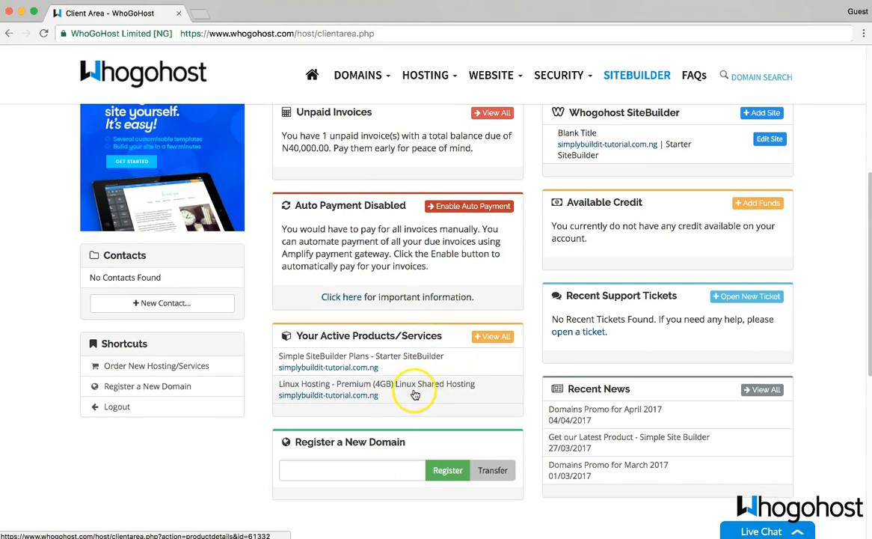
{"action": "left_click", "coordinate": [423, 374]}
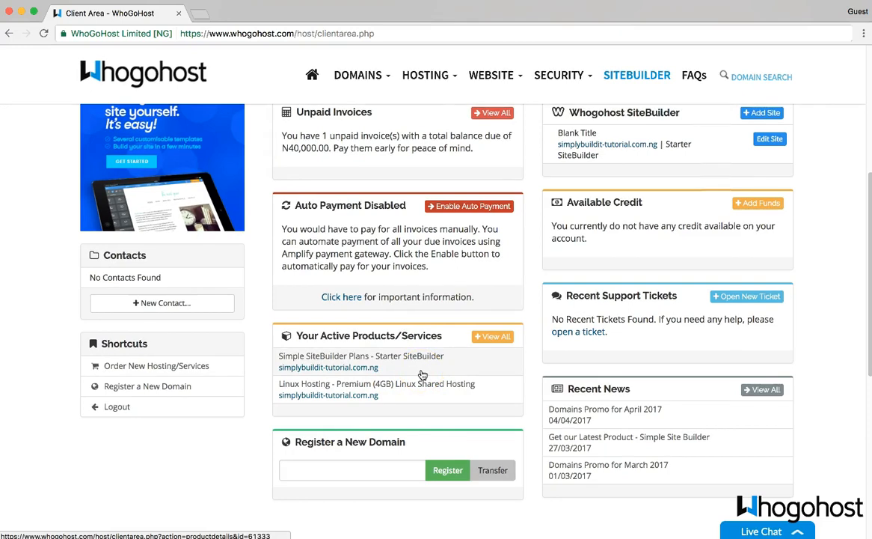
{"action": "left_click", "coordinate": [420, 360]}
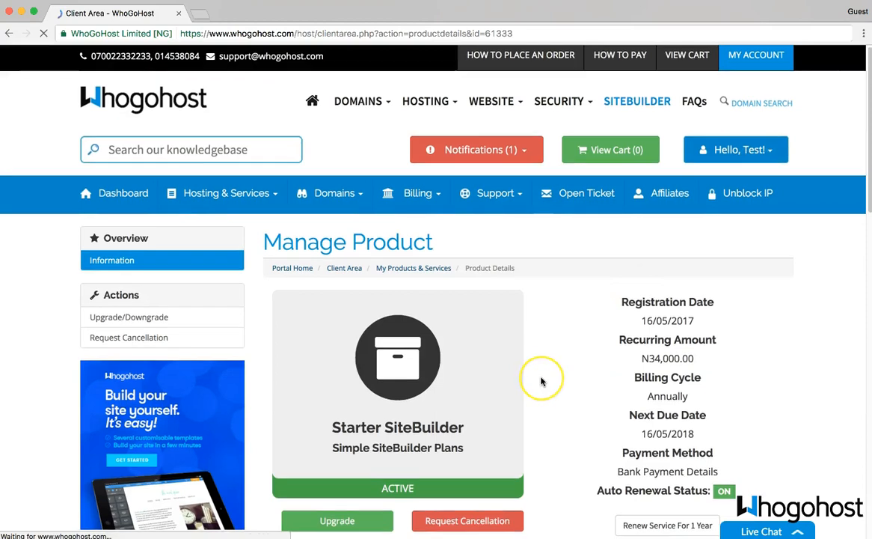
{"action": "scroll", "coordinate": [539, 374], "scroll_direction": "down", "scroll_amount": 3}
{"action": "left_click", "coordinate": [533, 404]}
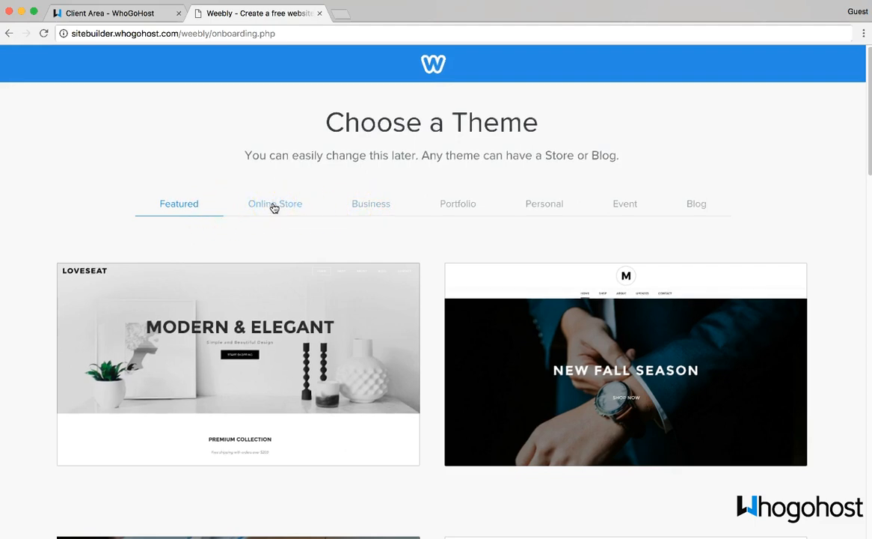
Step: Browse the Personal themes, then return to the Featured themes
{"action": "left_click", "coordinate": [537, 205]}
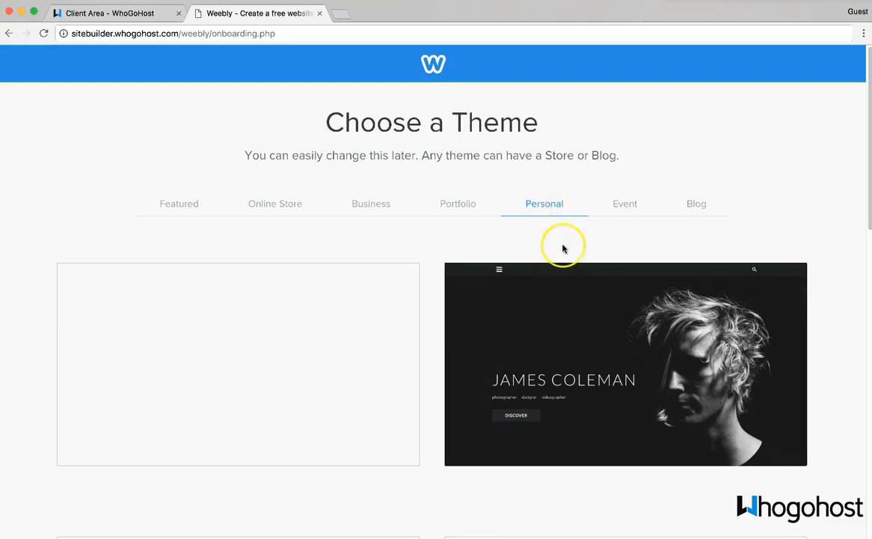
{"action": "scroll", "coordinate": [563, 247], "scroll_direction": "down", "scroll_amount": 5}
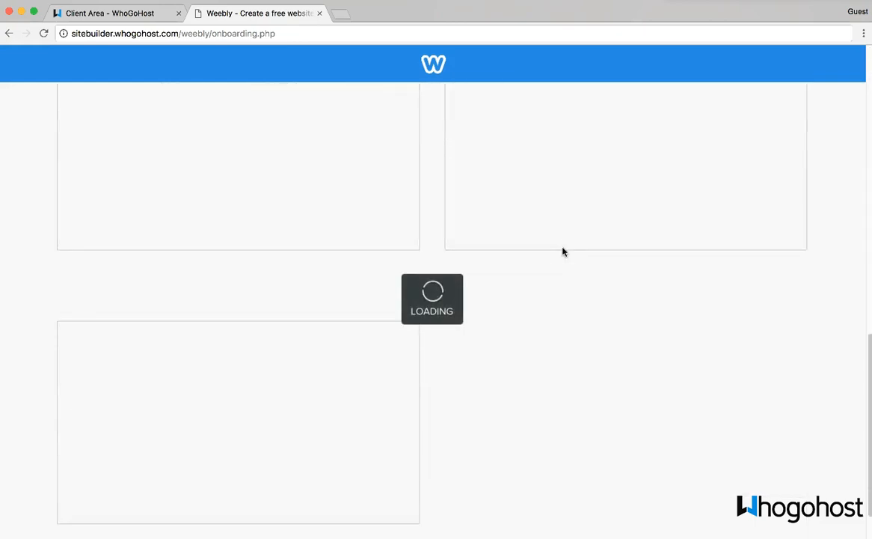
{"action": "scroll", "coordinate": [564, 252], "scroll_direction": "up", "scroll_amount": 10}
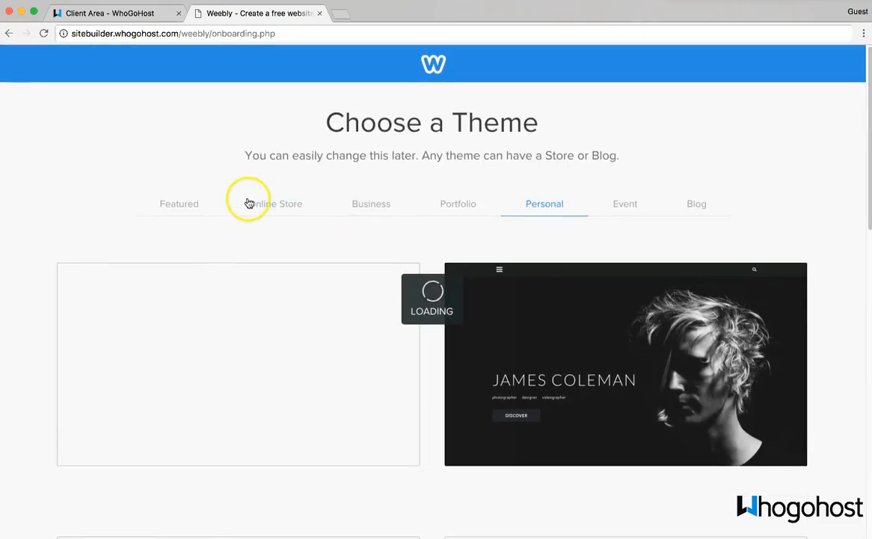
{"action": "left_click", "coordinate": [189, 200]}
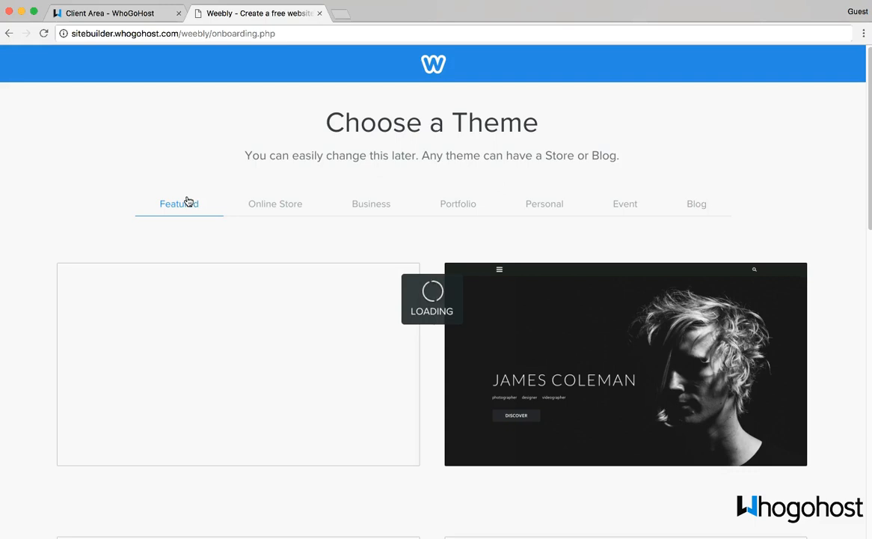
Step: Scroll through the Featured themes list to find the Typo Designs theme
{"action": "scroll", "coordinate": [188, 201], "scroll_direction": "down", "scroll_amount": 3}
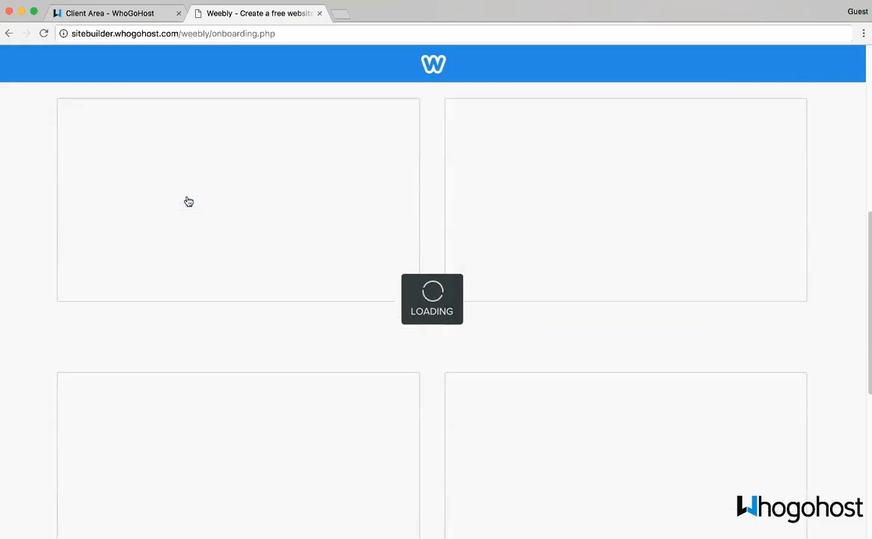
{"action": "scroll", "coordinate": [189, 201], "scroll_direction": "up", "scroll_amount": 3}
{"action": "left_click", "coordinate": [180, 214]}
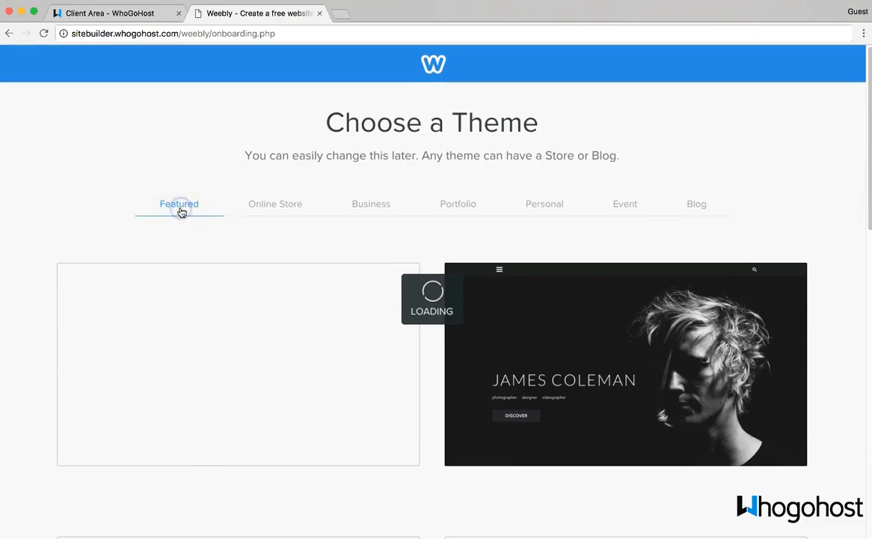
{"action": "scroll", "coordinate": [181, 212], "scroll_direction": "down", "scroll_amount": 10}
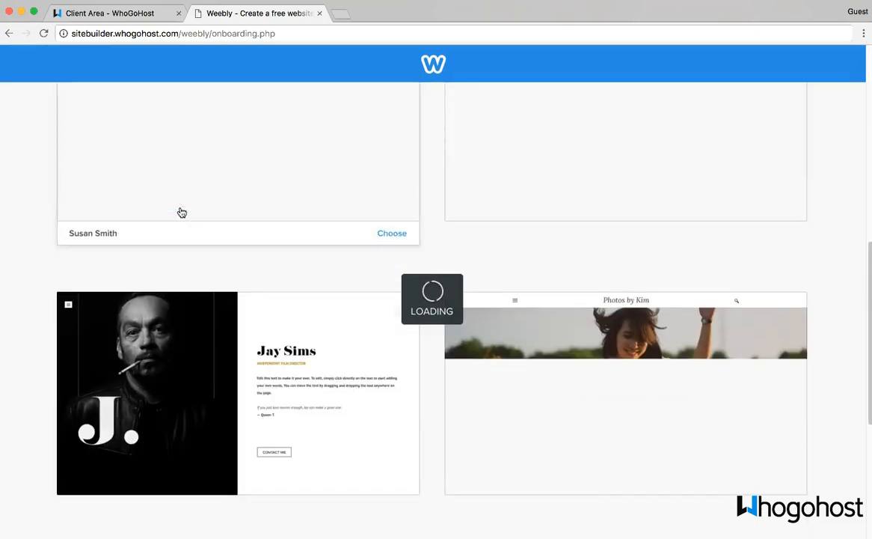
{"action": "scroll", "coordinate": [375, 267], "scroll_direction": "up", "scroll_amount": 4}
{"action": "scroll", "coordinate": [423, 253], "scroll_direction": "up", "scroll_amount": 5}
{"action": "scroll", "coordinate": [423, 299], "scroll_direction": "down", "scroll_amount": 4}
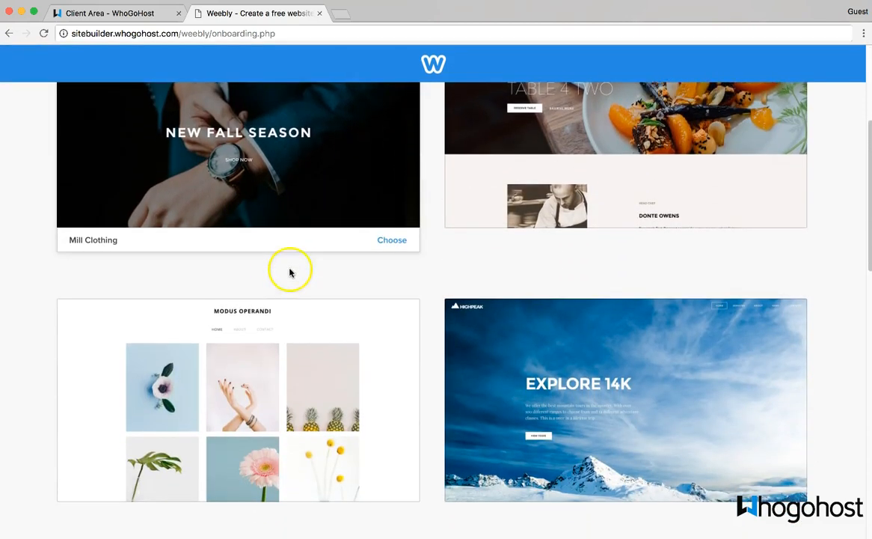
{"action": "scroll", "coordinate": [291, 272], "scroll_direction": "down", "scroll_amount": 7}
{"action": "scroll", "coordinate": [419, 385], "scroll_direction": "down", "scroll_amount": 3}
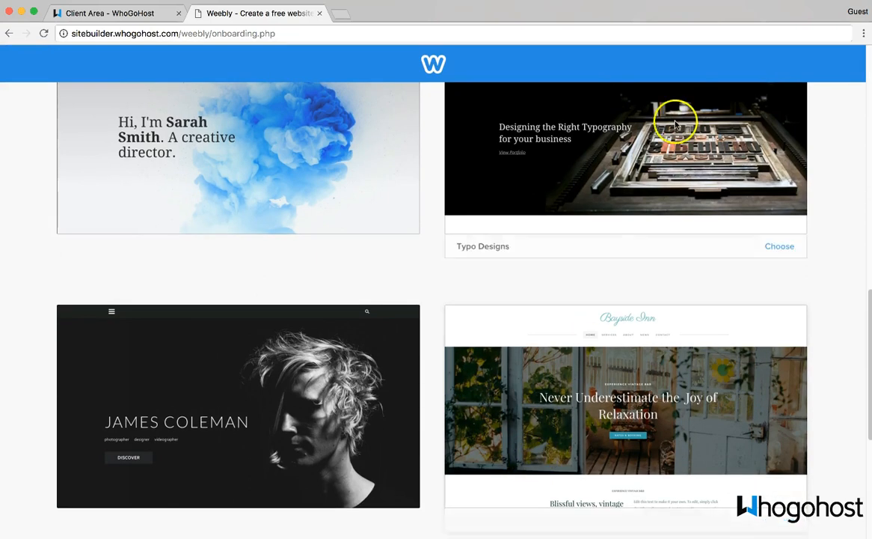
{"action": "scroll", "coordinate": [676, 123], "scroll_direction": "up", "scroll_amount": 2}
{"action": "scroll", "coordinate": [590, 187], "scroll_direction": "up", "scroll_amount": 1}
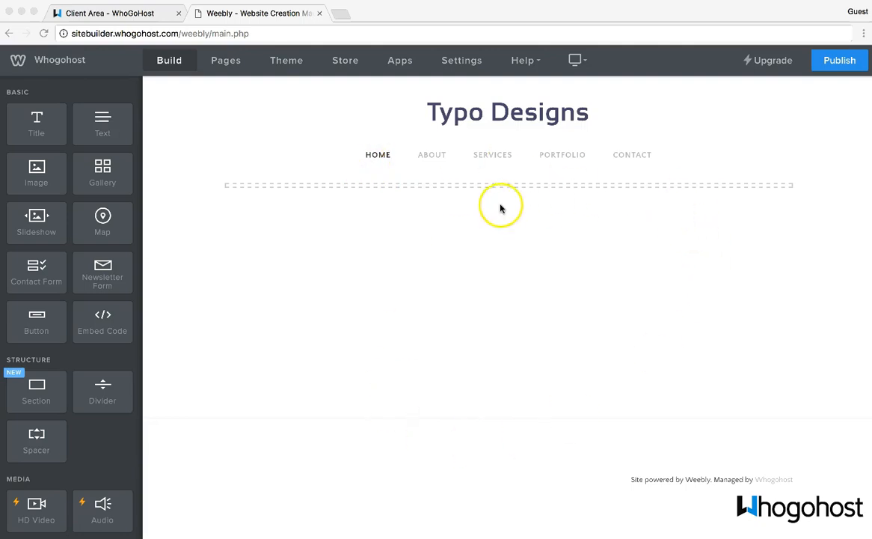
Step: Set the empty section's background to the beach swing photo, reposition it, and save
{"action": "left_click", "coordinate": [480, 187]}
{"action": "left_click", "coordinate": [480, 189]}
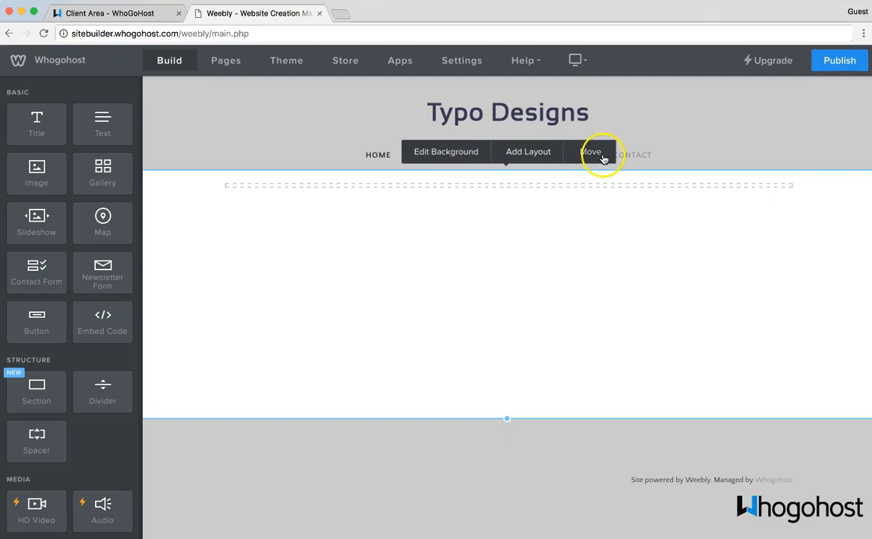
{"action": "left_click", "coordinate": [461, 160]}
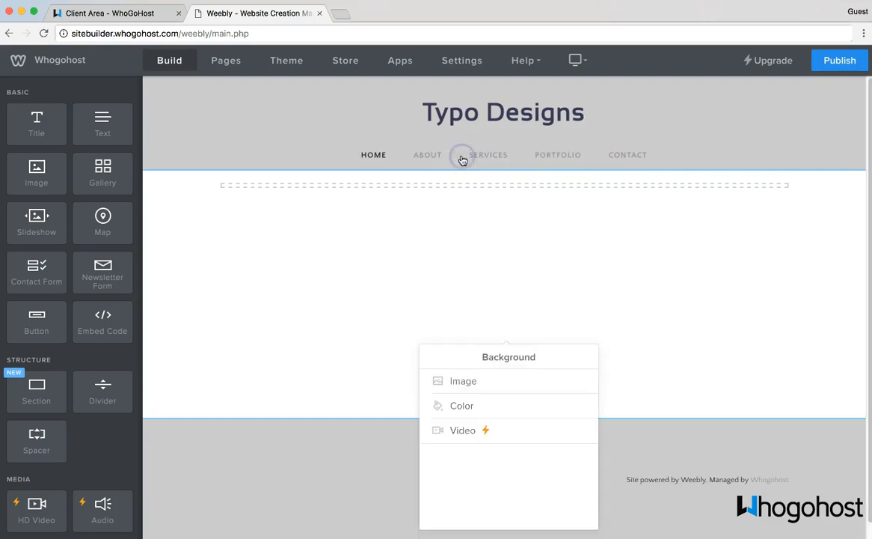
{"action": "left_click", "coordinate": [451, 388]}
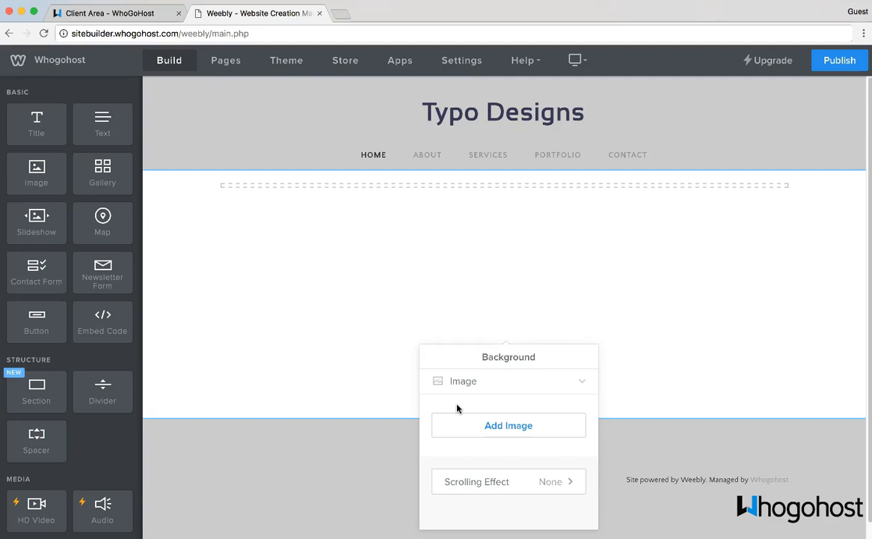
{"action": "left_click", "coordinate": [497, 425]}
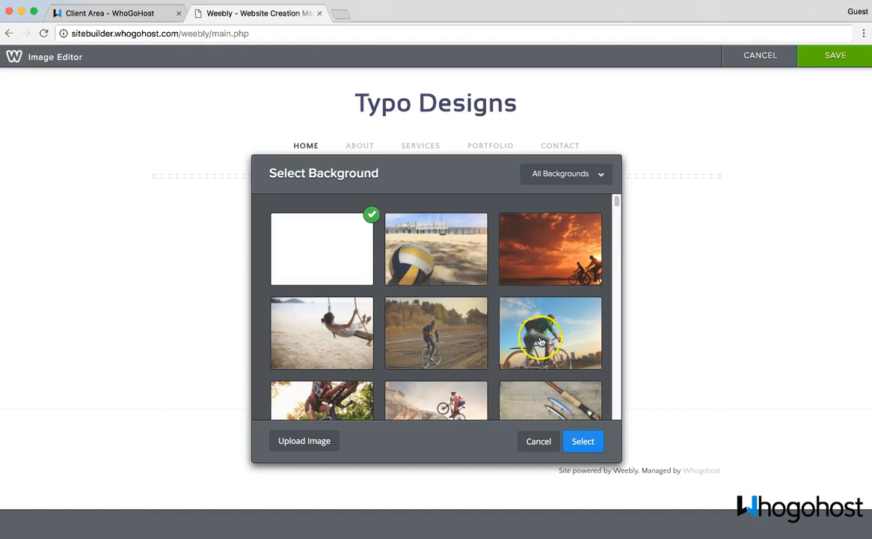
{"action": "left_click", "coordinate": [314, 310]}
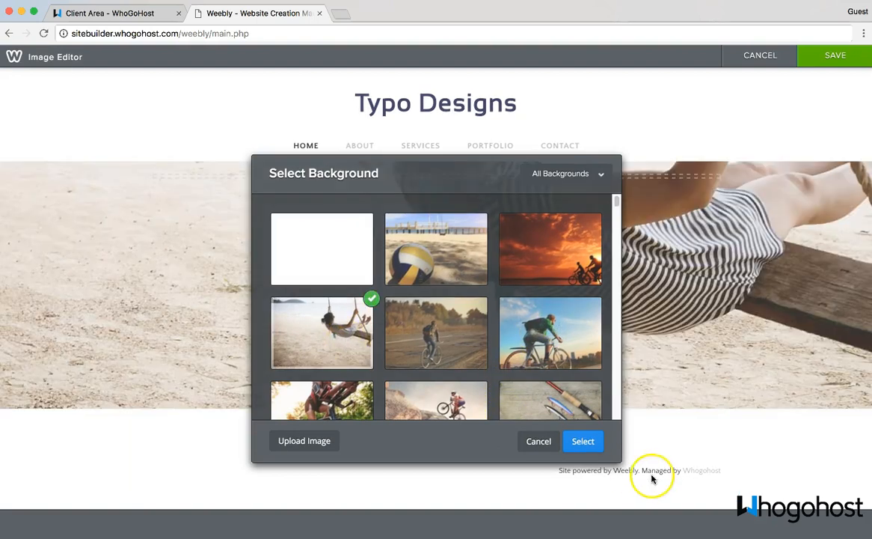
{"action": "left_click", "coordinate": [582, 442]}
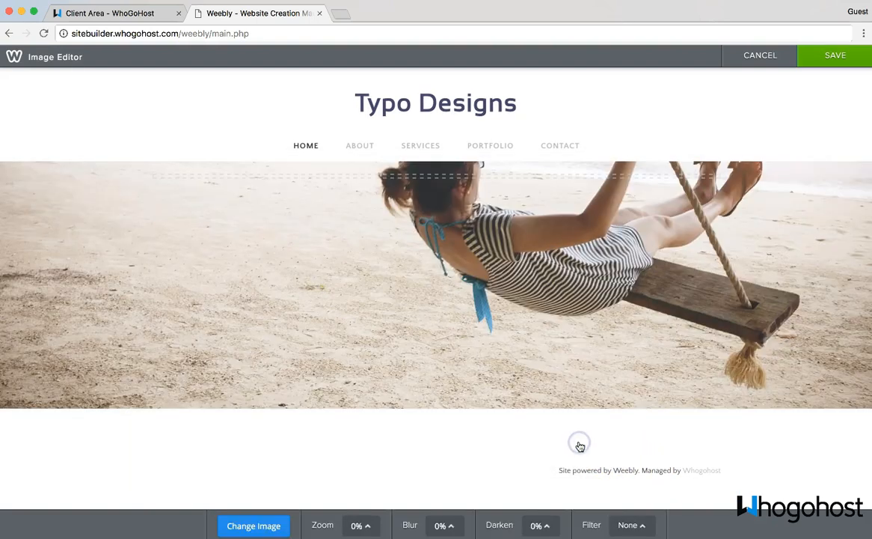
{"action": "left_click_drag", "start_coordinate": [600, 256], "coordinate": [609, 328]}
{"action": "left_click", "coordinate": [834, 56]}
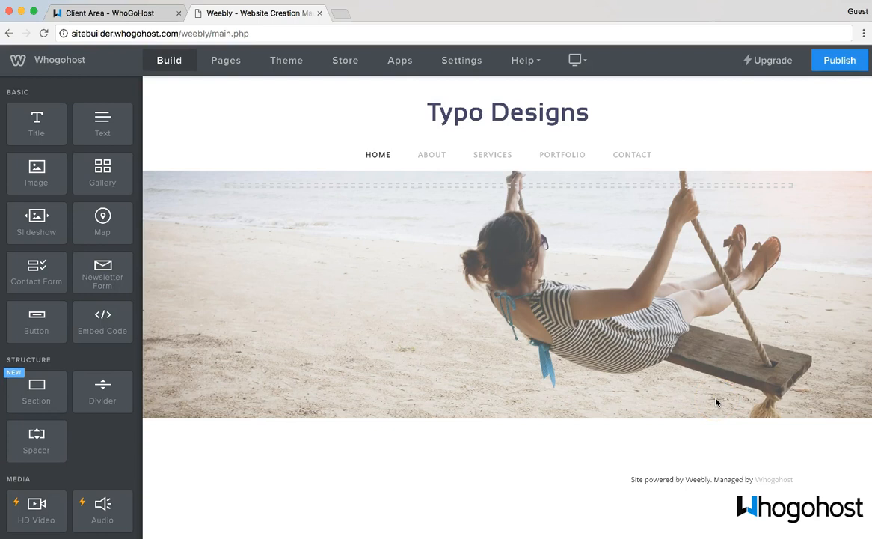
Step: Add a section below the photo using the Featured 'New York in the Spring' three-image layout
{"action": "left_click_drag", "start_coordinate": [41, 391], "coordinate": [247, 445]}
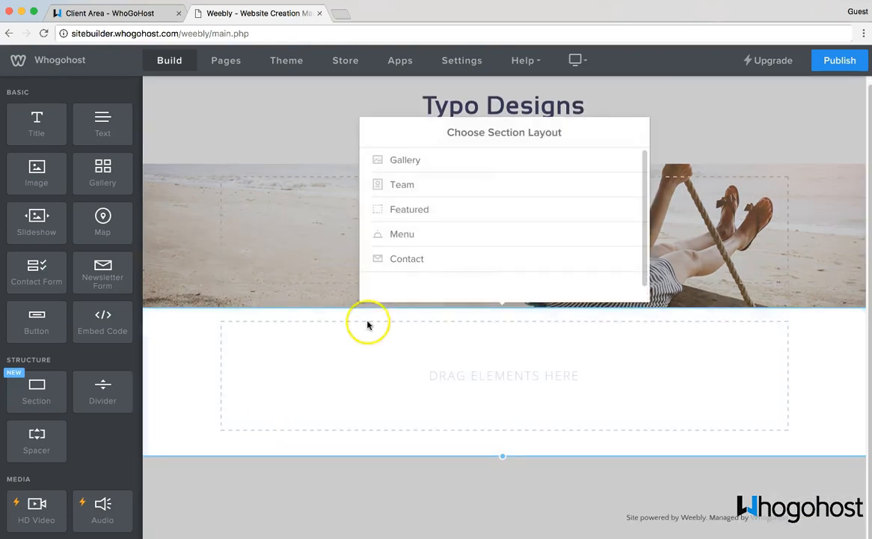
{"action": "left_click", "coordinate": [419, 211]}
{"action": "left_click", "coordinate": [463, 214]}
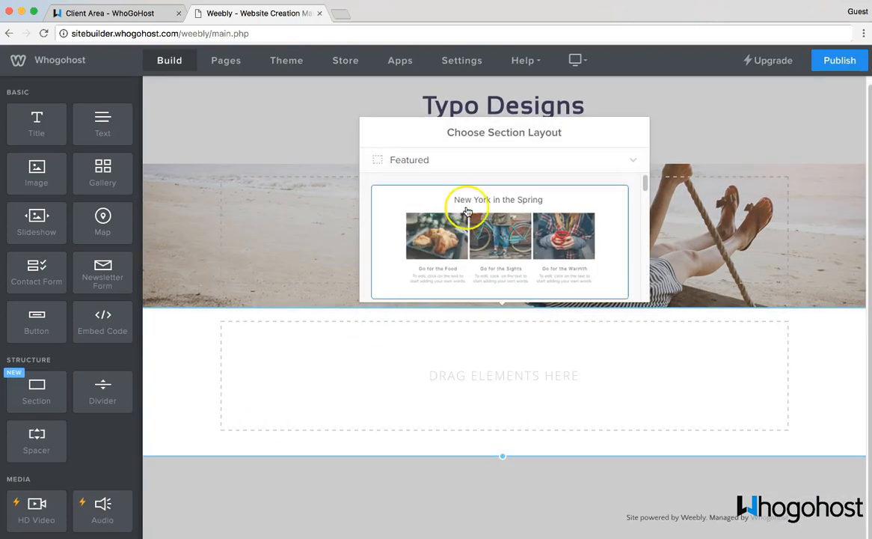
{"action": "scroll", "coordinate": [472, 212], "scroll_direction": "down", "scroll_amount": 5}
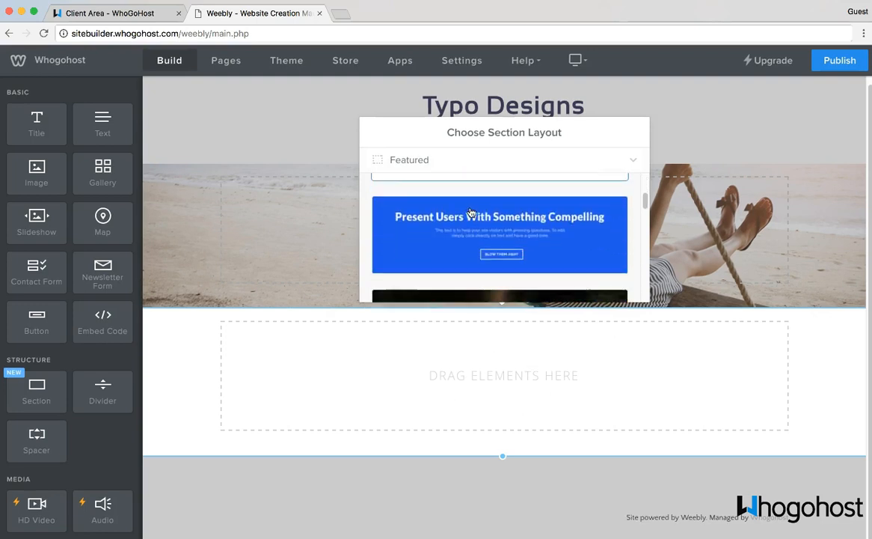
{"action": "scroll", "coordinate": [471, 212], "scroll_direction": "up", "scroll_amount": 4}
{"action": "left_click", "coordinate": [468, 225]}
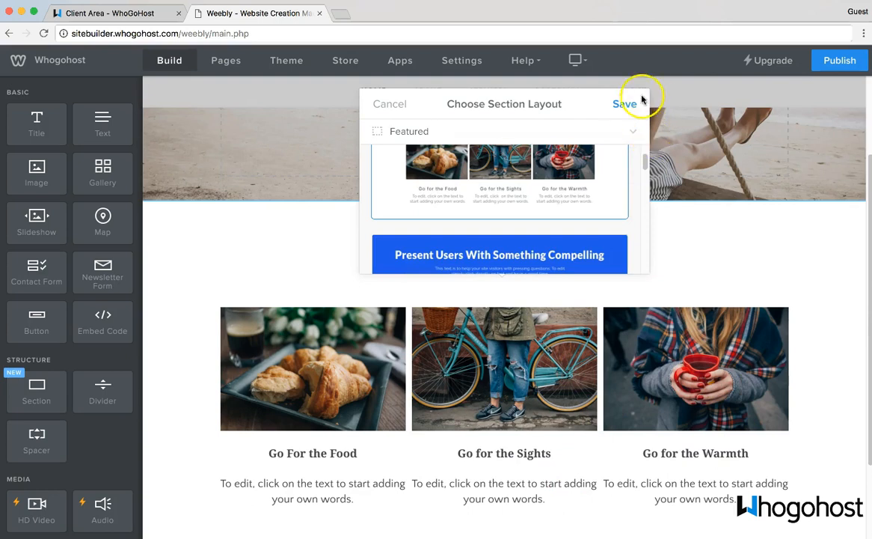
{"action": "left_click", "coordinate": [625, 106]}
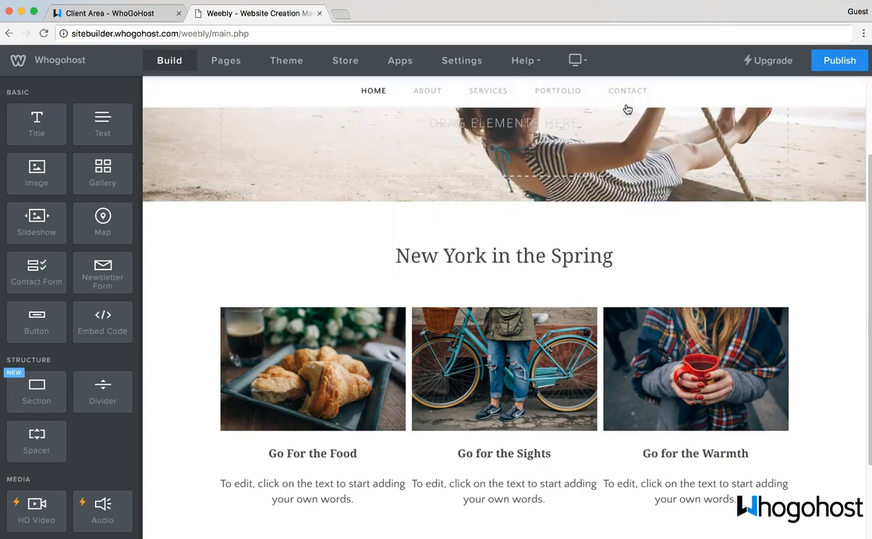
{"action": "left_click", "coordinate": [444, 255]}
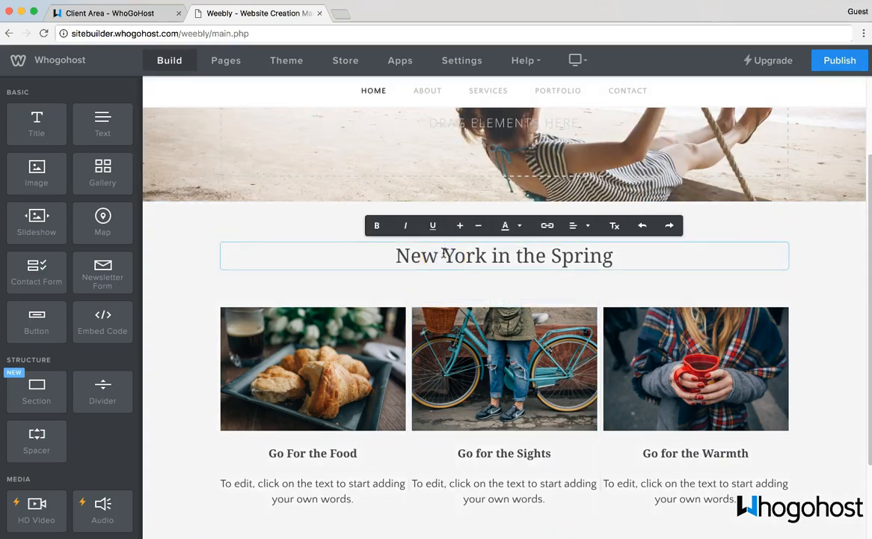
Step: Replace the section heading text with 'Our Offerings'
{"action": "key", "text": "super+a"}
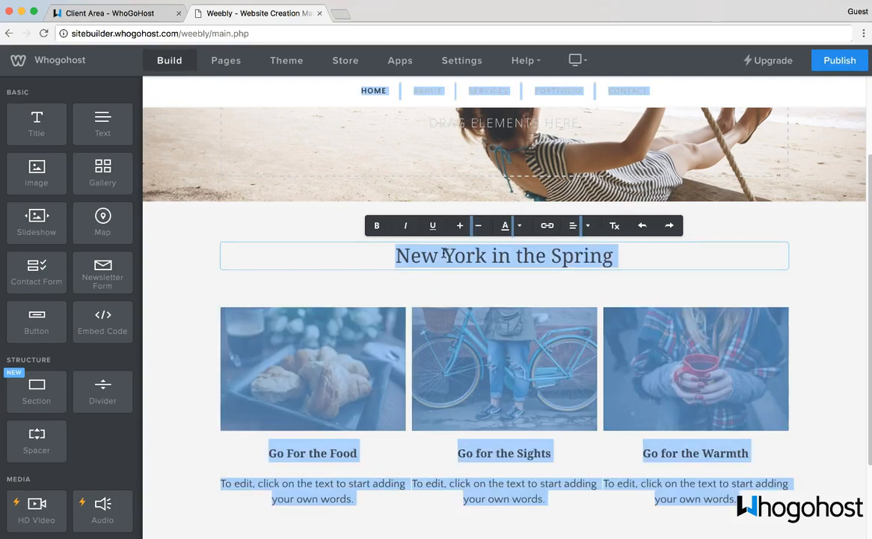
{"action": "left_click", "coordinate": [444, 255]}
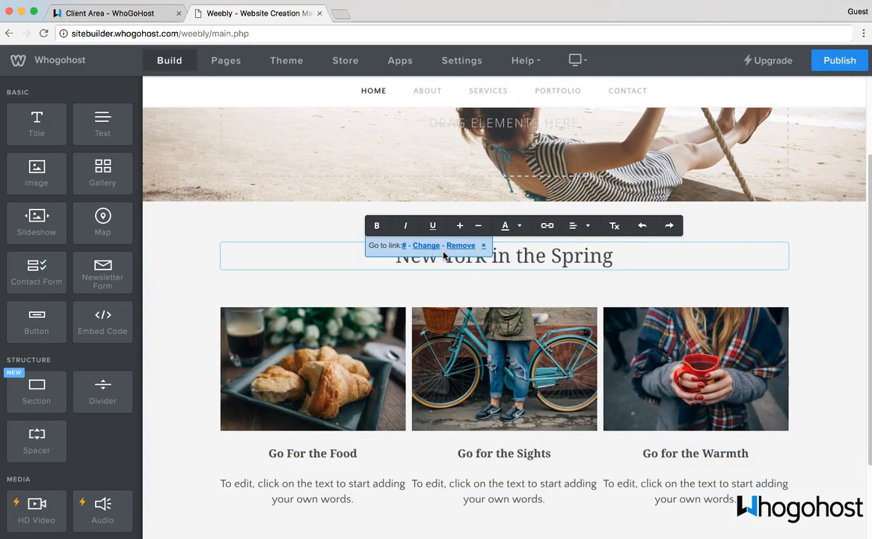
{"action": "key", "text": "super+a"}
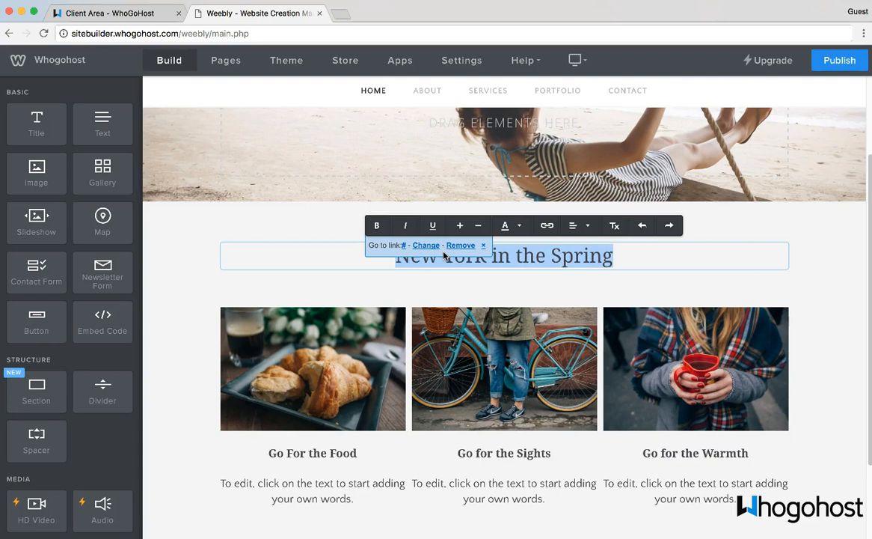
{"action": "type", "text": "O"}
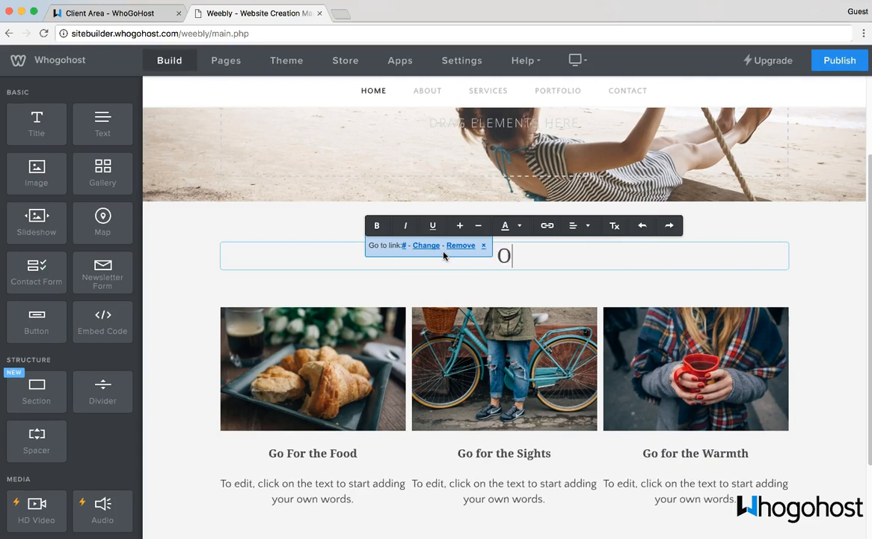
{"action": "type", "text": "ur Offerings"}
{"action": "left_click", "coordinate": [359, 370]}
Step: Check the food photo's settings, then deselect the Go For the Food caption block
{"action": "left_click", "coordinate": [331, 354]}
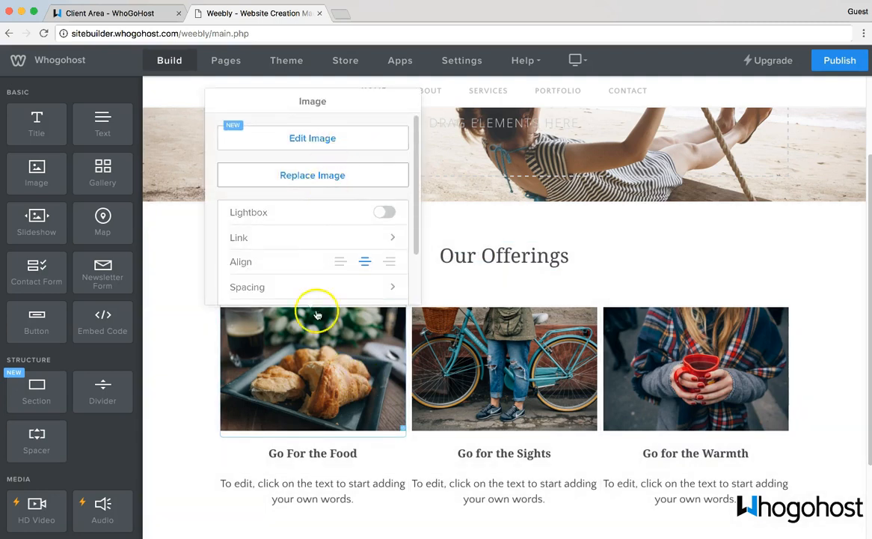
{"action": "left_click", "coordinate": [309, 452]}
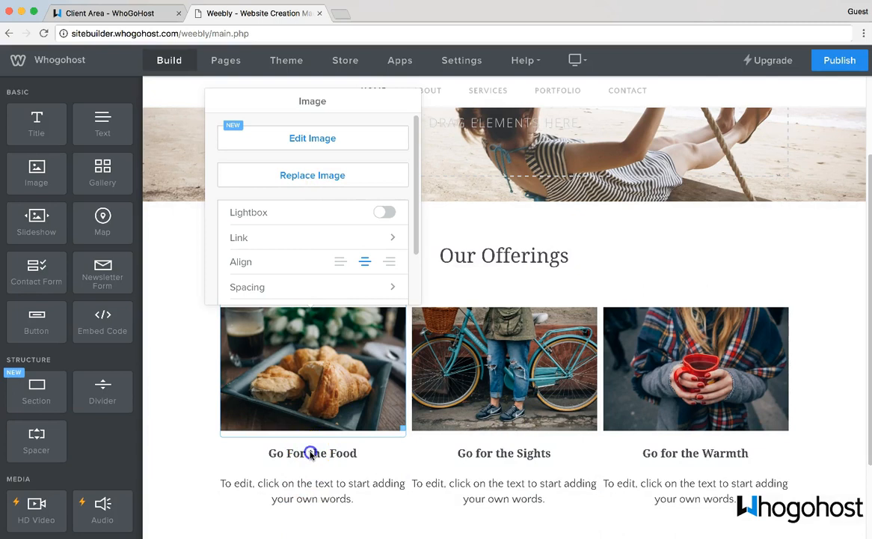
{"action": "scroll", "coordinate": [310, 441], "scroll_direction": "down", "scroll_amount": 2}
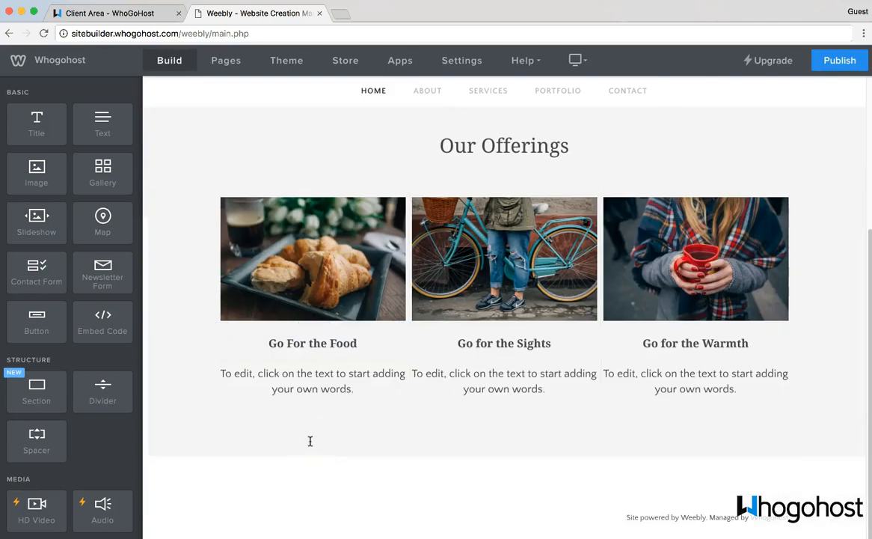
{"action": "scroll", "coordinate": [310, 442], "scroll_direction": "up", "scroll_amount": 4}
{"action": "left_click", "coordinate": [516, 247]}
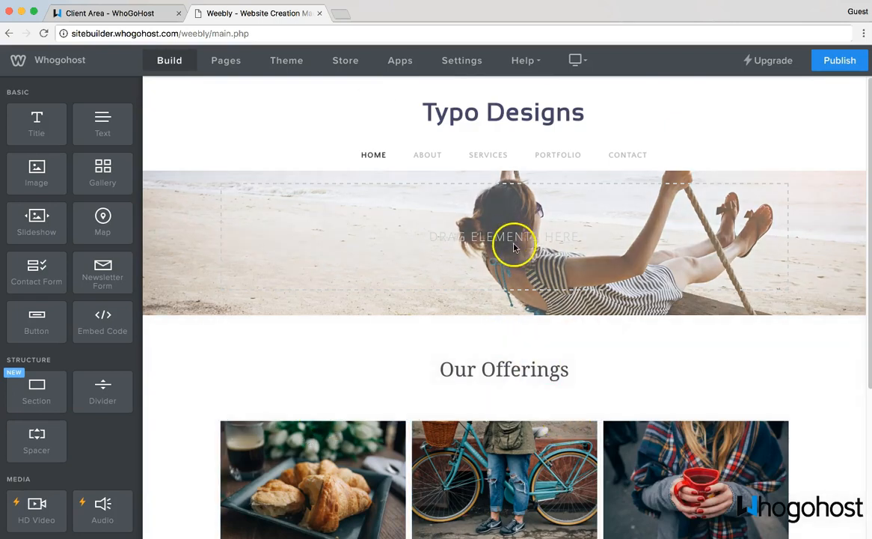
Step: Add a 'Live and be free!!' title and a 'START NOW!' button to the beach hero
{"action": "left_click_drag", "start_coordinate": [36, 124], "coordinate": [404, 236]}
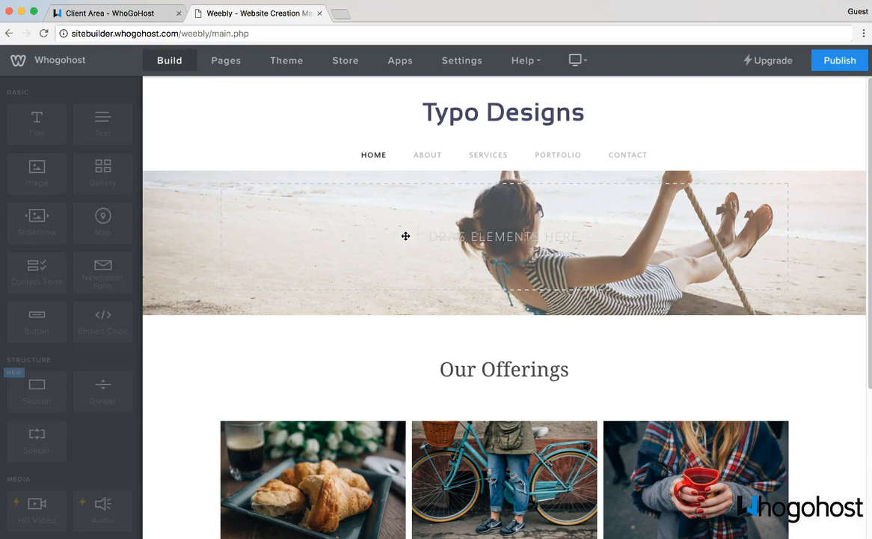
{"action": "left_click", "coordinate": [366, 230]}
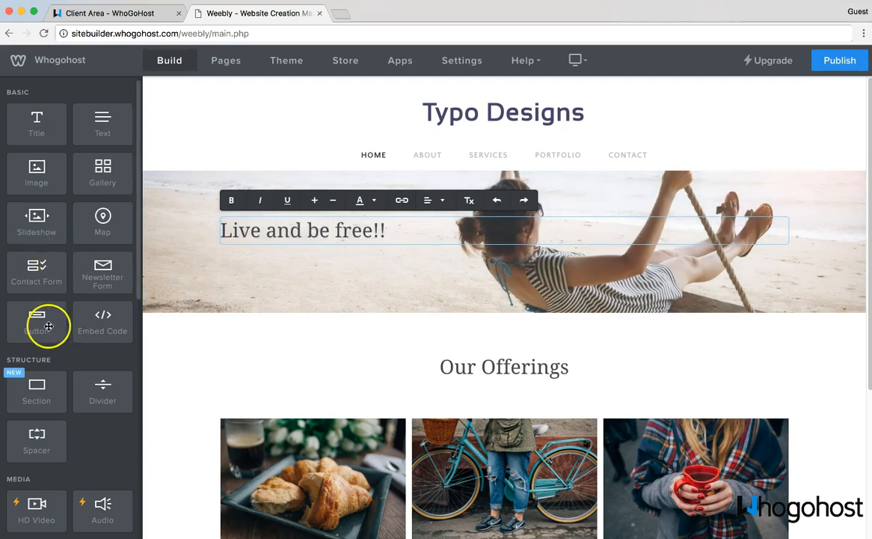
{"action": "left_click_drag", "start_coordinate": [36, 323], "coordinate": [285, 282]}
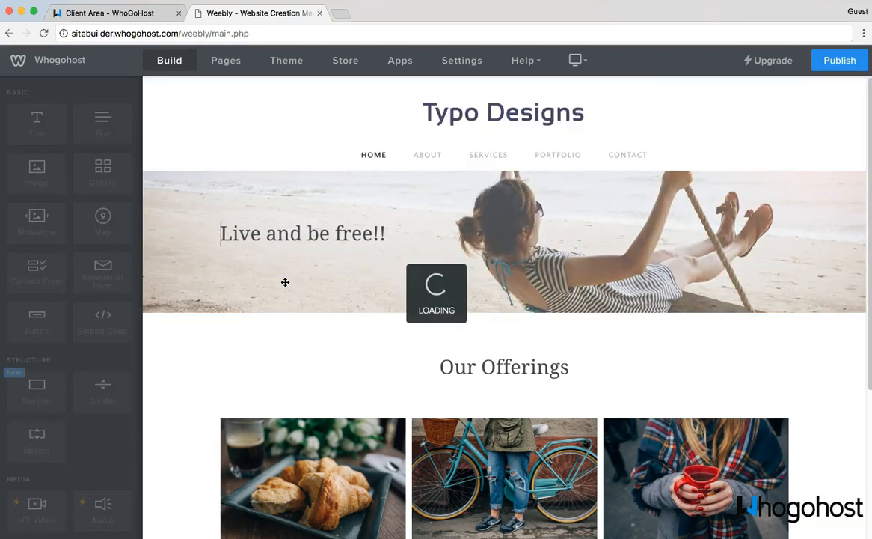
{"action": "left_click", "coordinate": [281, 249]}
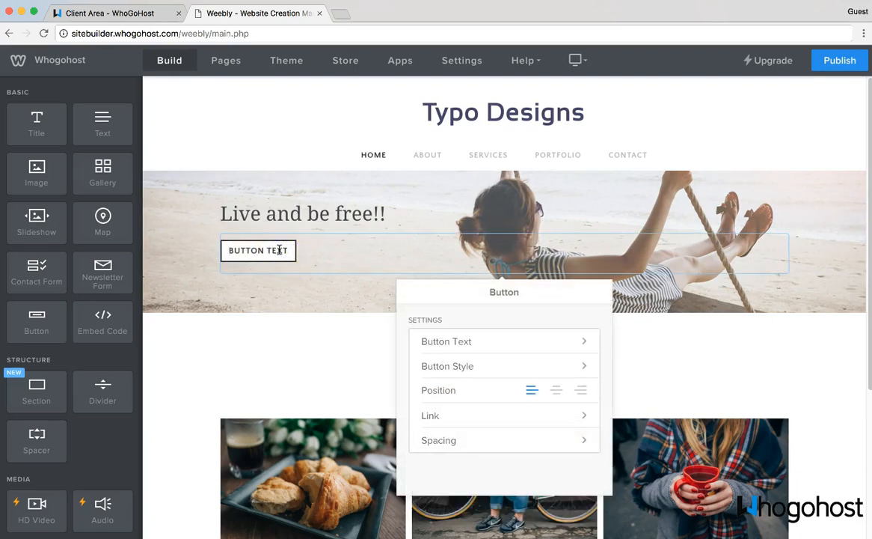
{"action": "triple_click", "coordinate": [279, 250]}
{"action": "type", "text": "START N"}
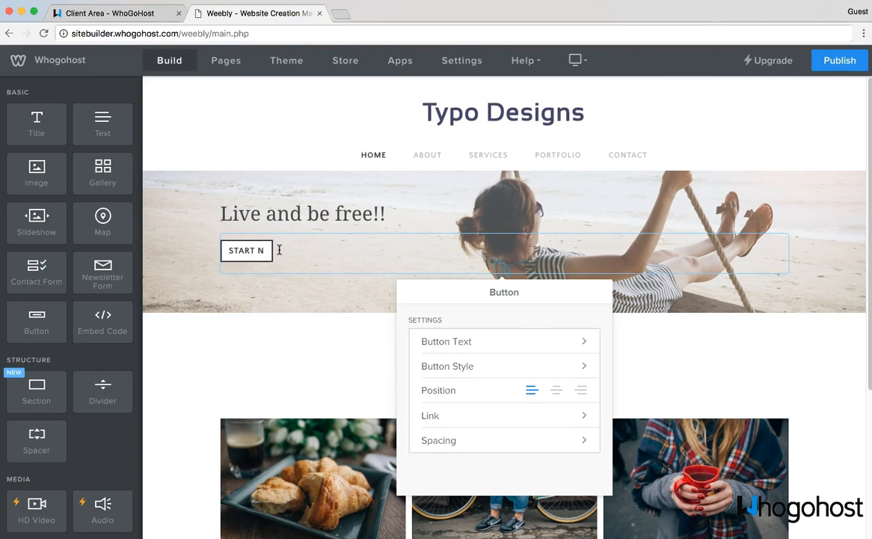
{"action": "type", "text": "OW!"}
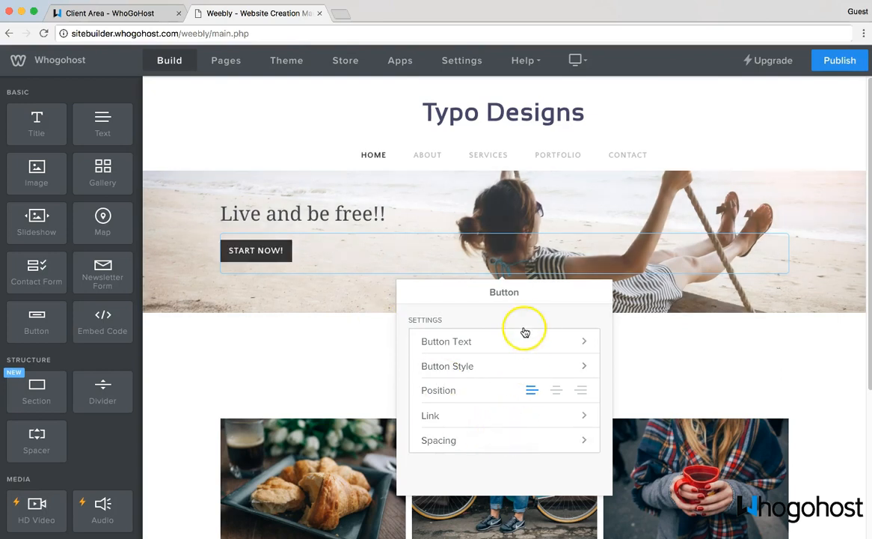
{"action": "left_click", "coordinate": [487, 417]}
{"action": "left_click", "coordinate": [501, 315]}
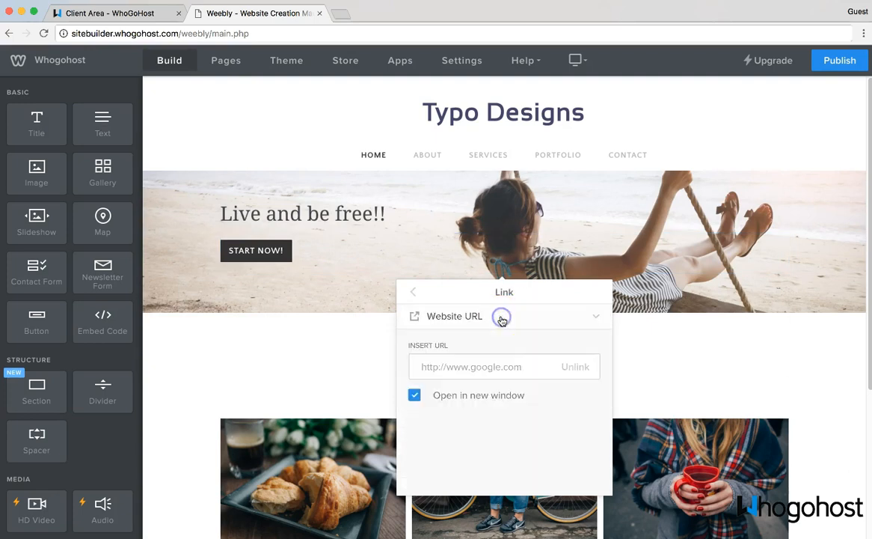
{"action": "left_click", "coordinate": [494, 368]}
{"action": "type", "text": "https://www.whogohost.com"}
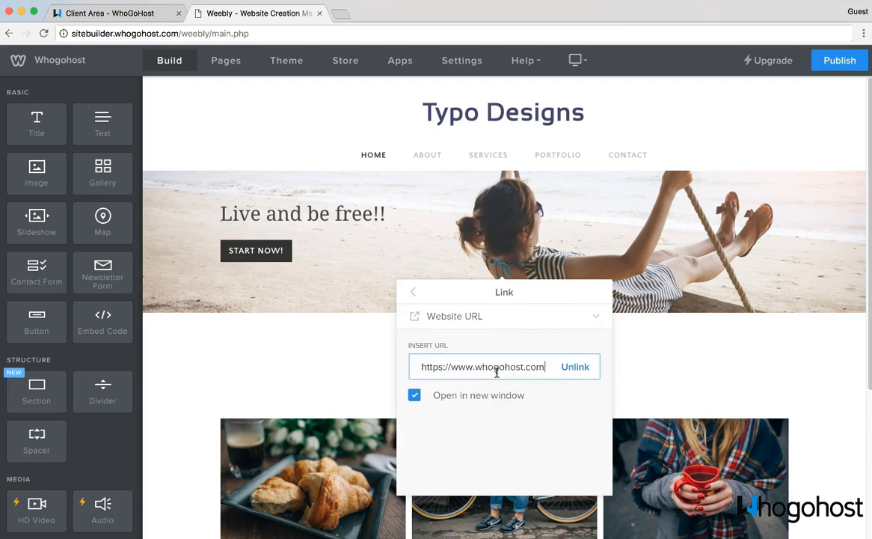
Step: Save the button's link, close its settings, and show the site's page list
{"action": "left_click", "coordinate": [412, 291]}
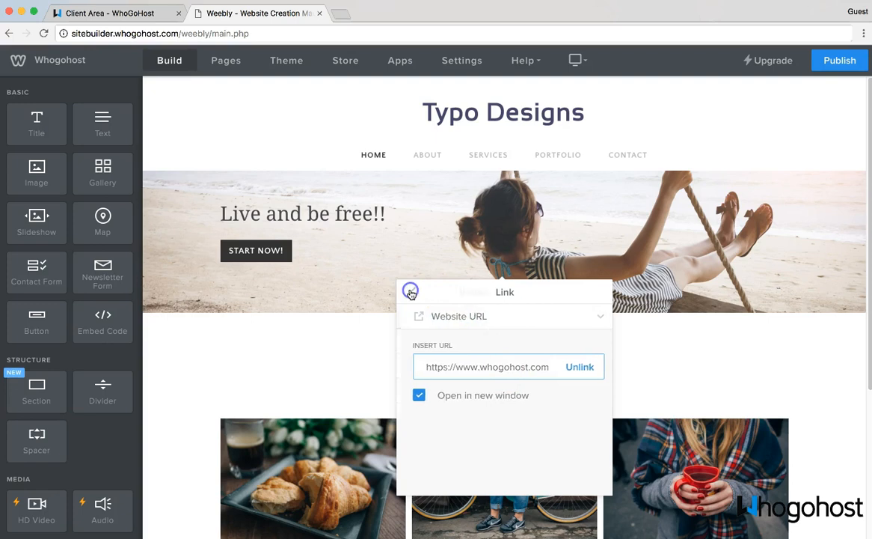
{"action": "left_click", "coordinate": [304, 293]}
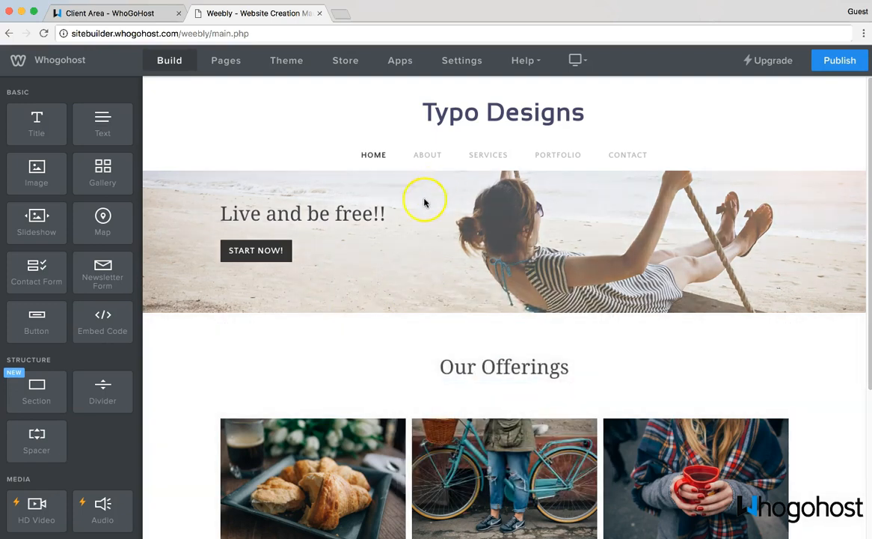
{"action": "scroll", "coordinate": [404, 451], "scroll_direction": "down", "scroll_amount": 3}
{"action": "scroll", "coordinate": [544, 146], "scroll_direction": "up", "scroll_amount": 3}
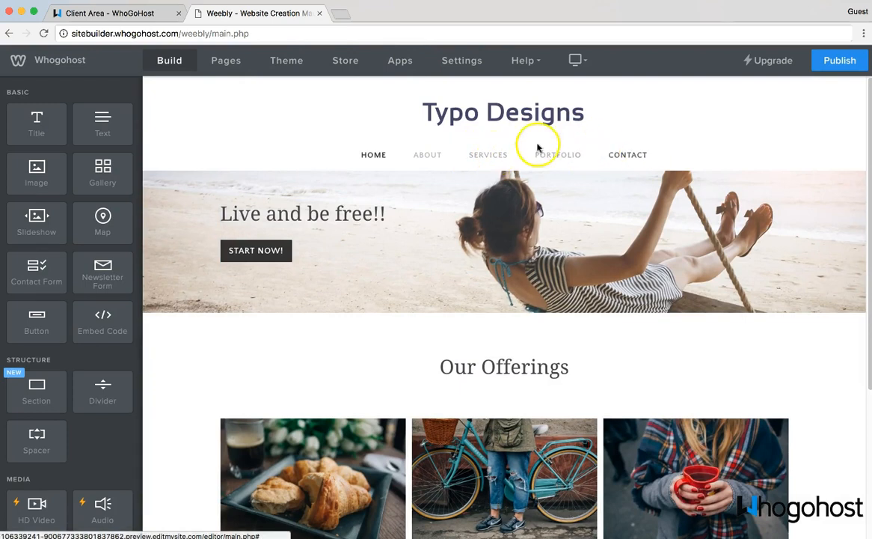
{"action": "left_click", "coordinate": [227, 65]}
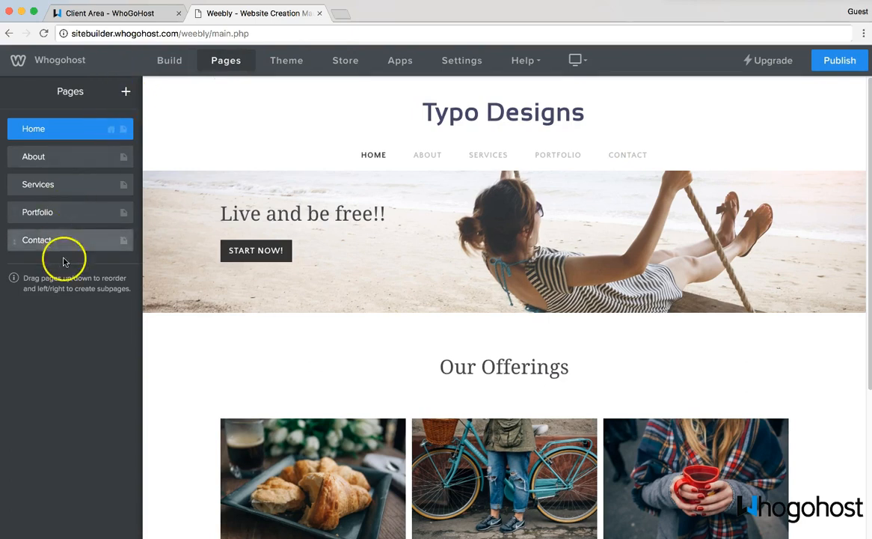
{"action": "left_click", "coordinate": [170, 67]}
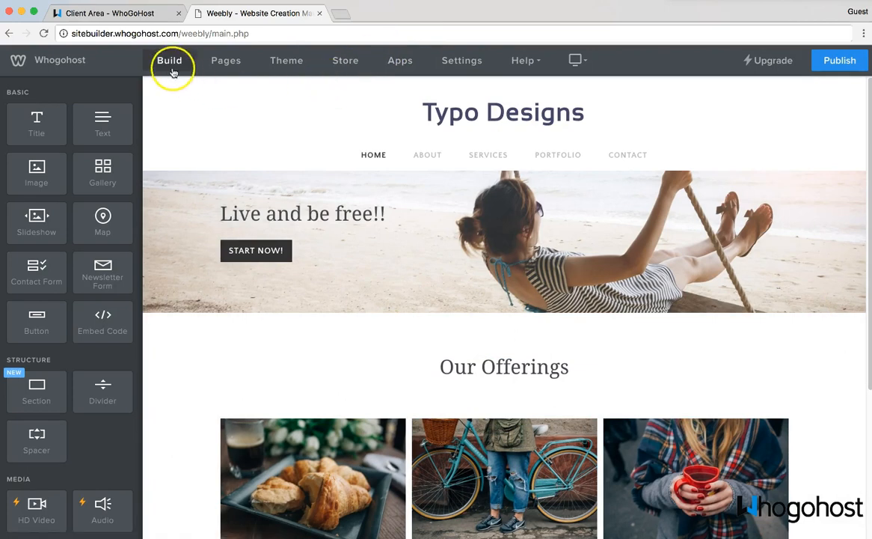
{"action": "left_click", "coordinate": [828, 66]}
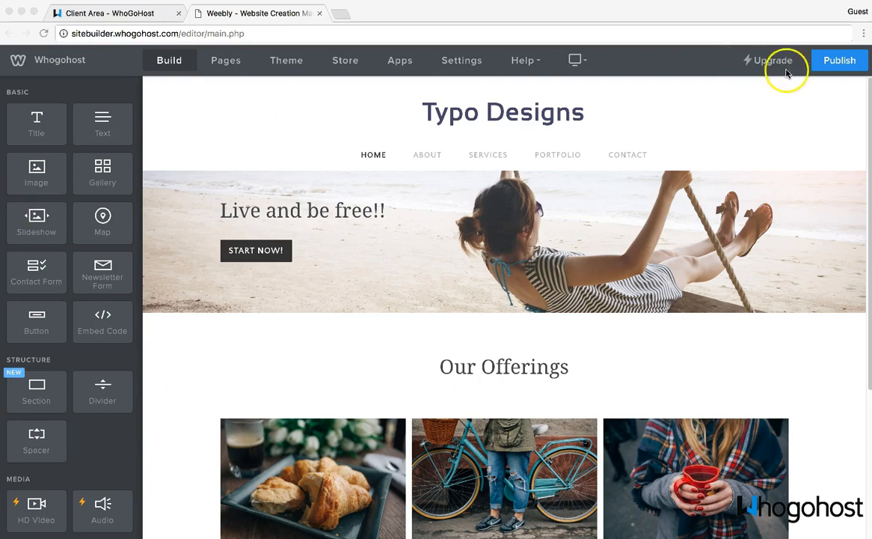
Step: Publish the site and open simplybuildit-tutorial.com.ng in a new tab
{"action": "left_click", "coordinate": [820, 66]}
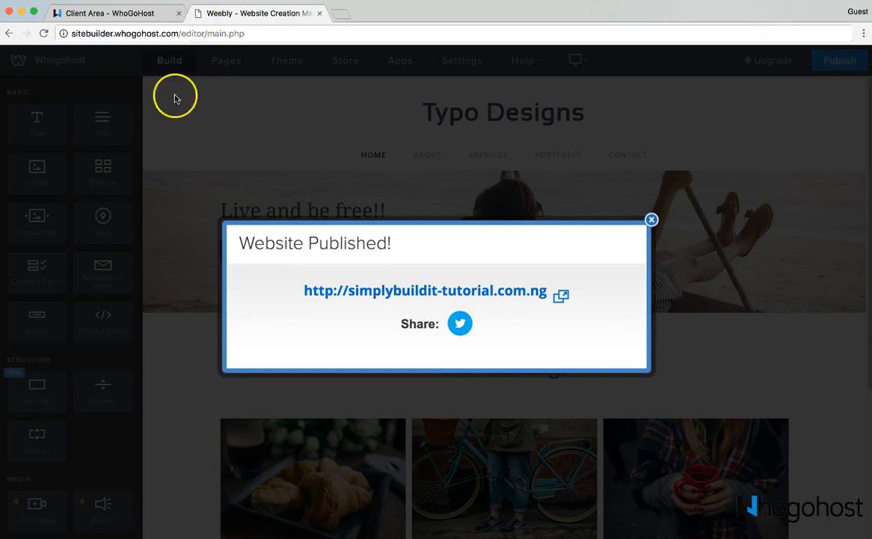
{"action": "left_click", "coordinate": [370, 292]}
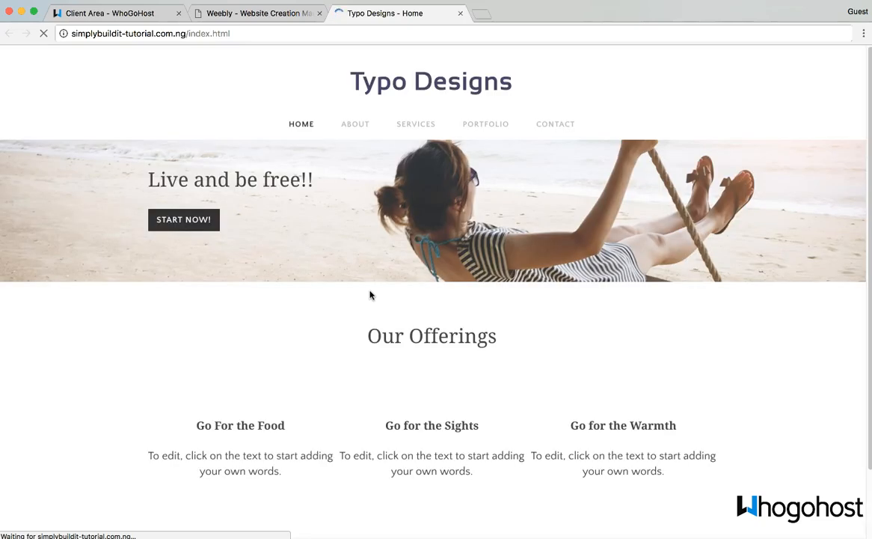
Step: Check the live hero and Our Offerings section, then return to the Weebly editor tab
{"action": "scroll", "coordinate": [385, 296], "scroll_direction": "down", "scroll_amount": 2}
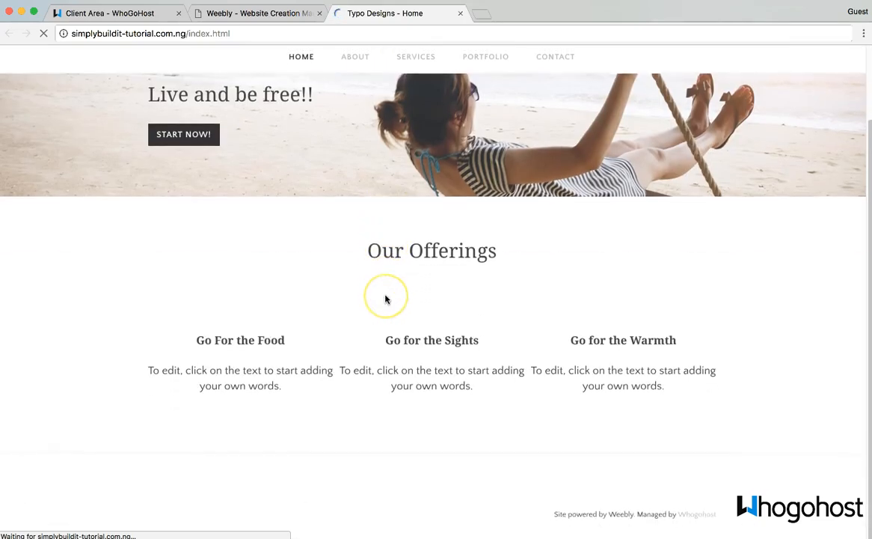
{"action": "scroll", "coordinate": [438, 252], "scroll_direction": "up", "scroll_amount": 2}
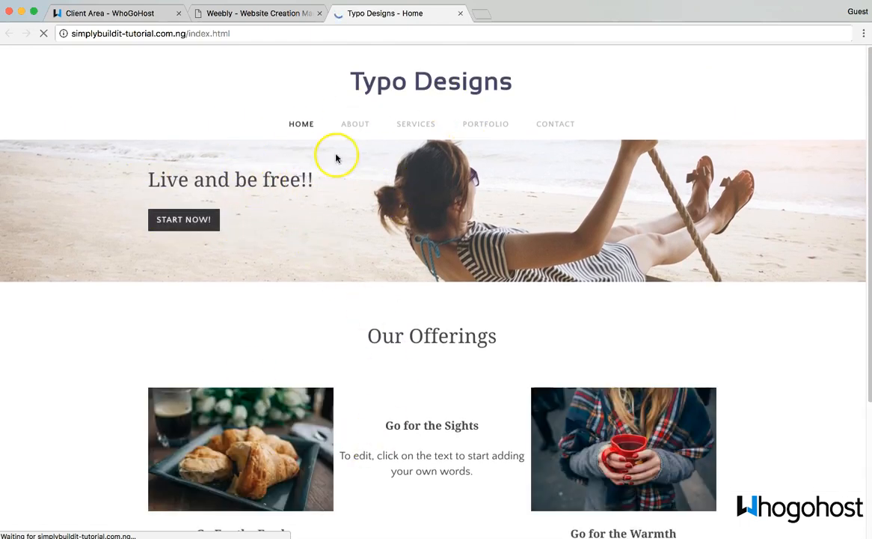
{"action": "scroll", "coordinate": [316, 214], "scroll_direction": "down", "scroll_amount": 5}
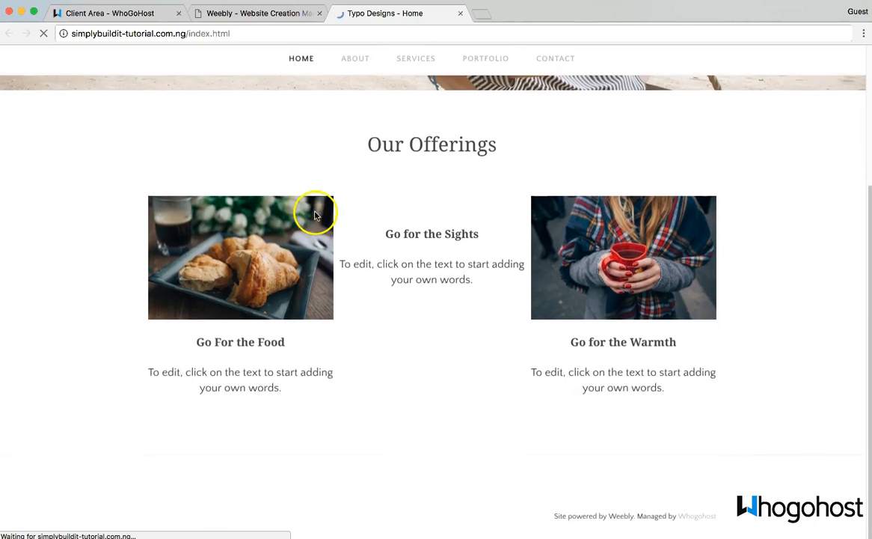
{"action": "scroll", "coordinate": [338, 238], "scroll_direction": "up", "scroll_amount": 5}
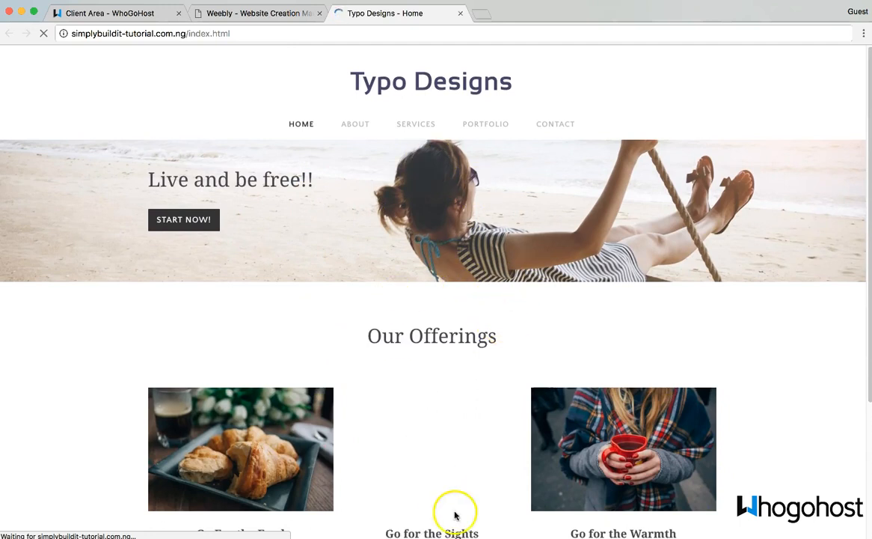
{"action": "scroll", "coordinate": [397, 242], "scroll_direction": "down", "scroll_amount": 4}
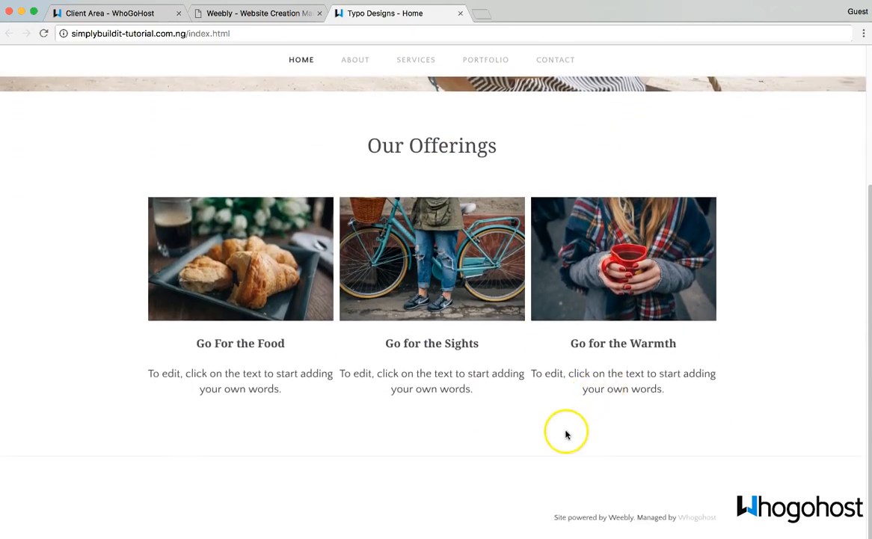
{"action": "scroll", "coordinate": [288, 159], "scroll_direction": "up", "scroll_amount": 4}
{"action": "left_click", "coordinate": [259, 14]}
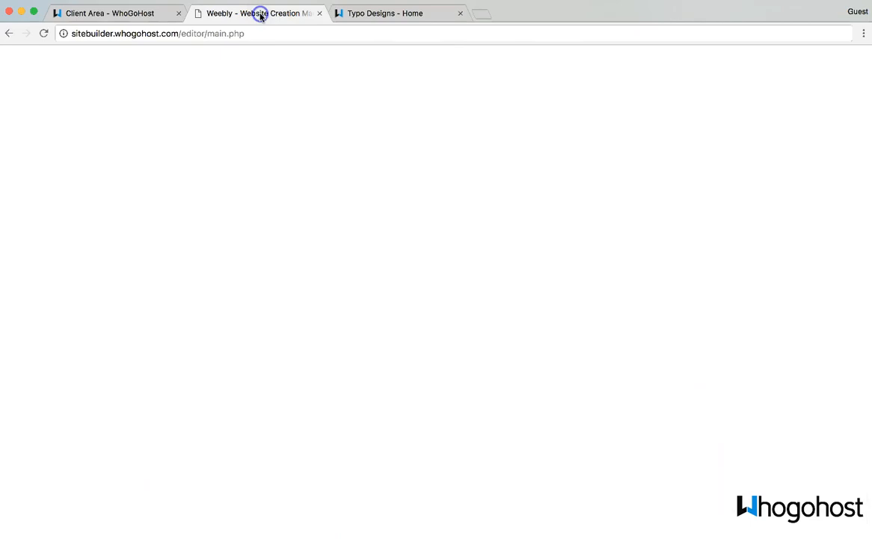
{"action": "left_click", "coordinate": [652, 220]}
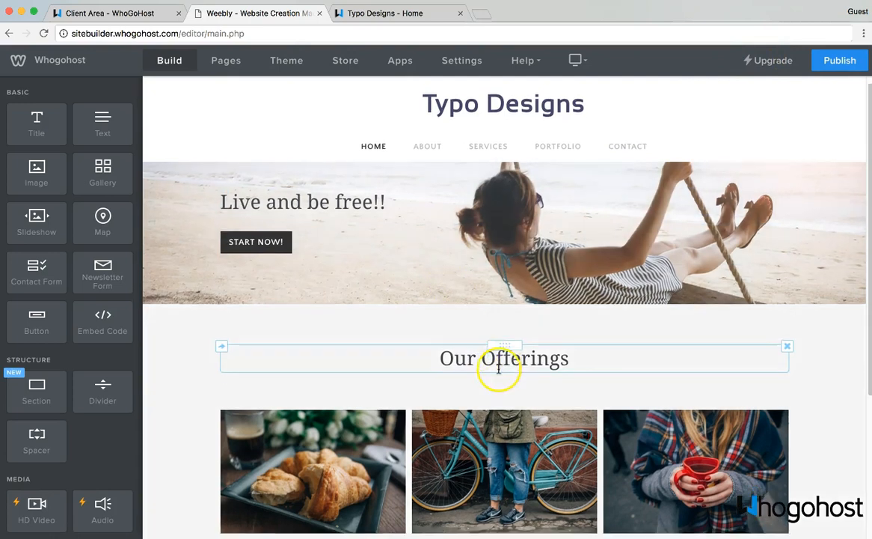
{"action": "scroll", "coordinate": [494, 370], "scroll_direction": "down", "scroll_amount": 5}
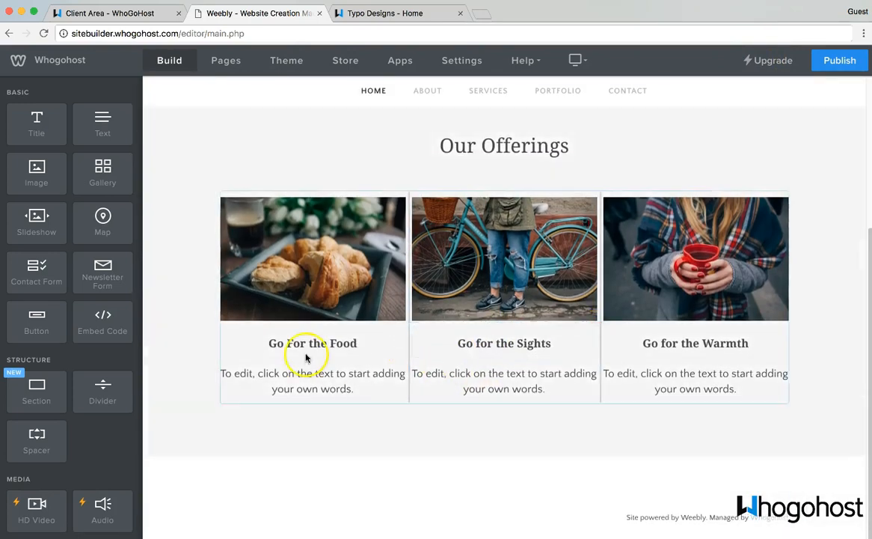
{"action": "scroll", "coordinate": [259, 165], "scroll_direction": "up", "scroll_amount": 3}
{"action": "scroll", "coordinate": [512, 352], "scroll_direction": "down", "scroll_amount": 2}
{"action": "scroll", "coordinate": [512, 351], "scroll_direction": "down", "scroll_amount": 3}
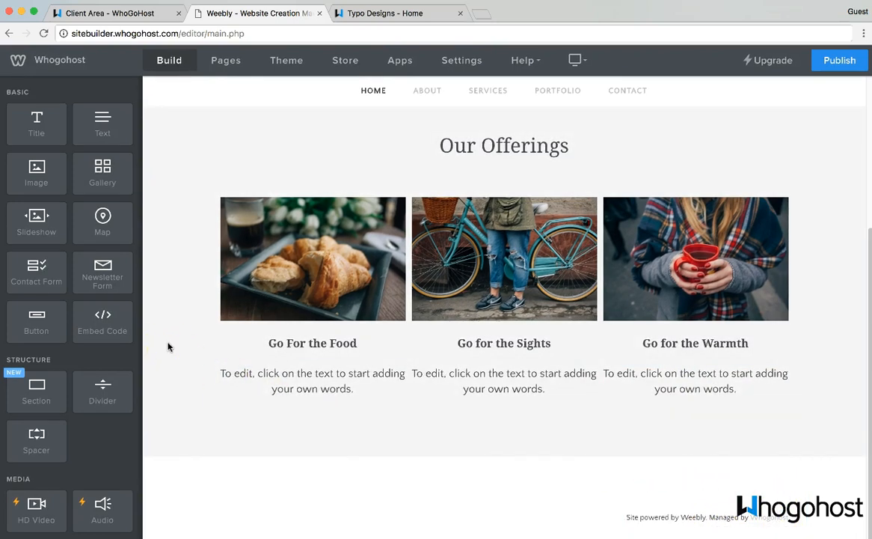
{"action": "scroll", "coordinate": [168, 345], "scroll_direction": "up", "scroll_amount": 5}
{"action": "left_click", "coordinate": [395, 139]}
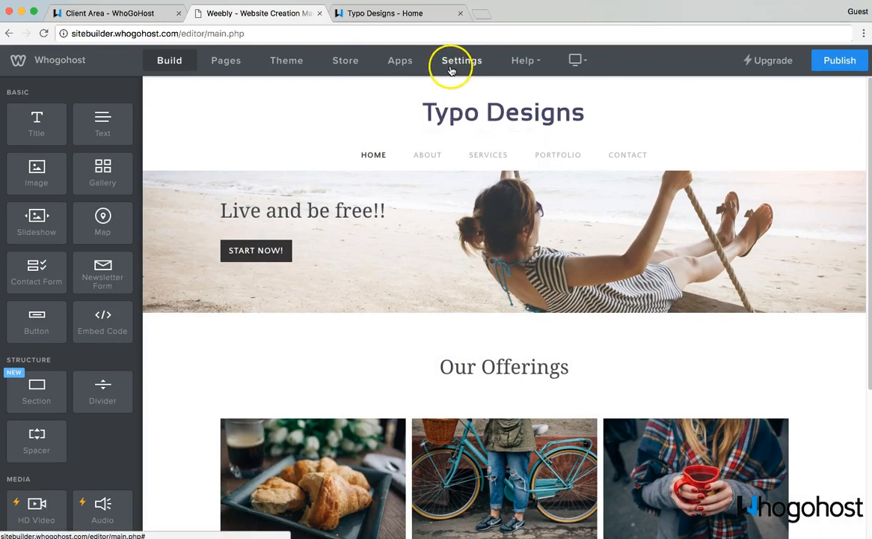
{"action": "left_click", "coordinate": [393, 14]}
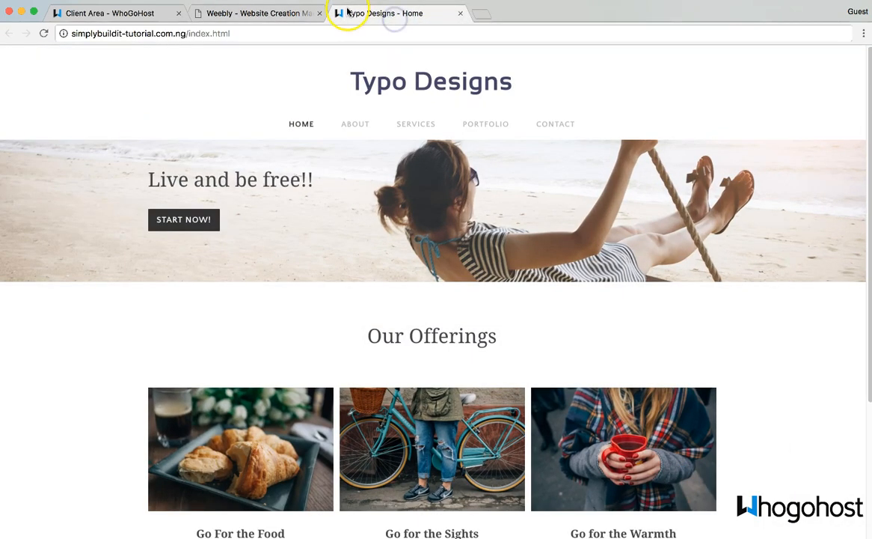
{"action": "left_click", "coordinate": [299, 13]}
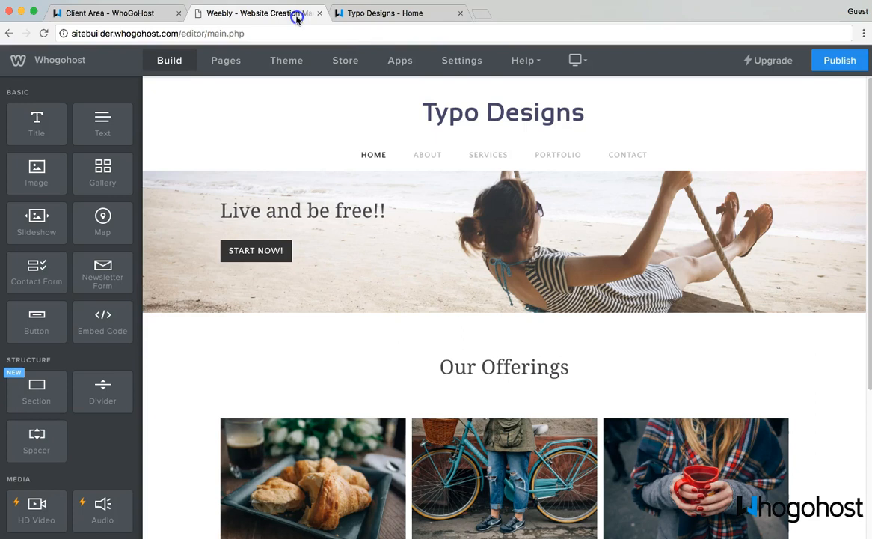
Step: In the General settings, change the site title from Typo Designs to My Design
{"action": "left_click", "coordinate": [475, 65]}
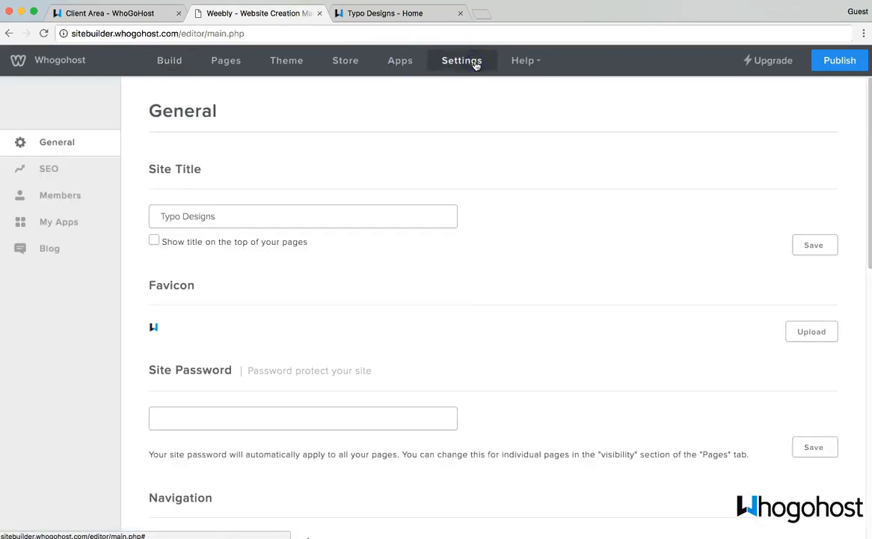
{"action": "left_click", "coordinate": [259, 217]}
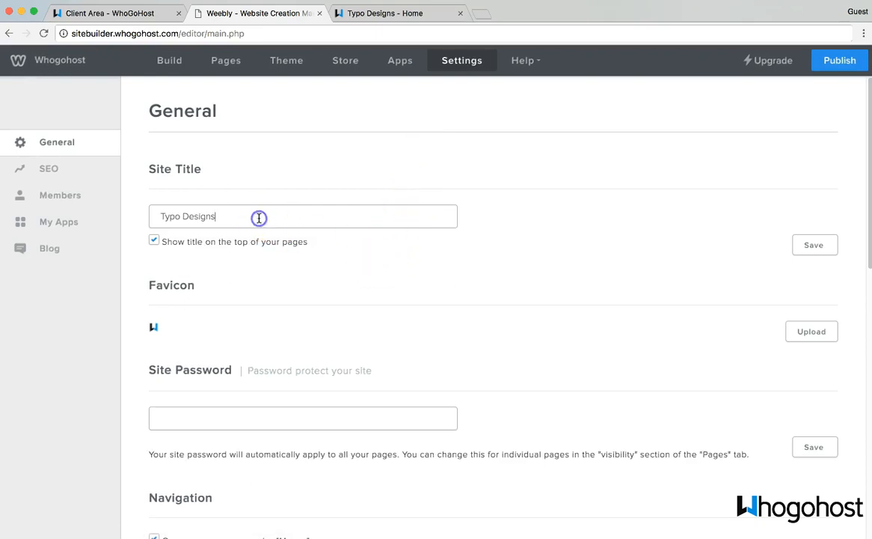
{"action": "key", "text": "super+a"}
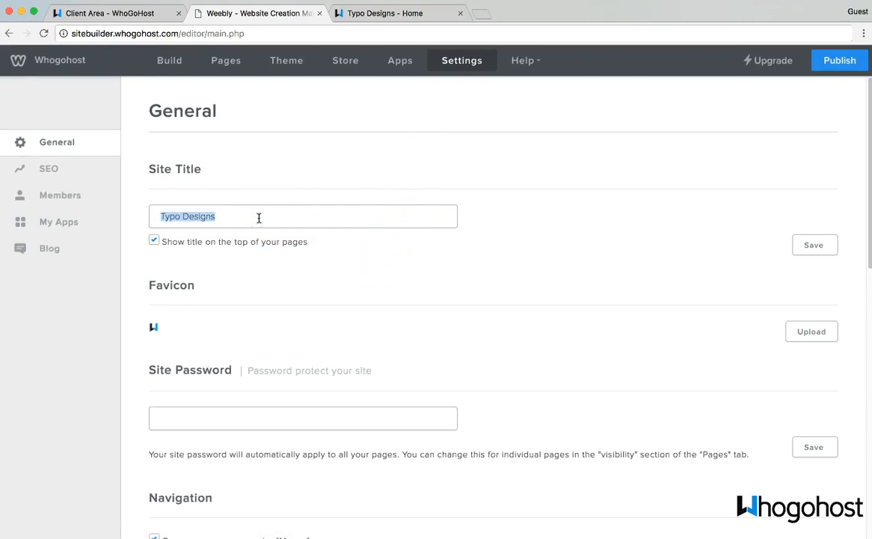
{"action": "type", "text": "M"}
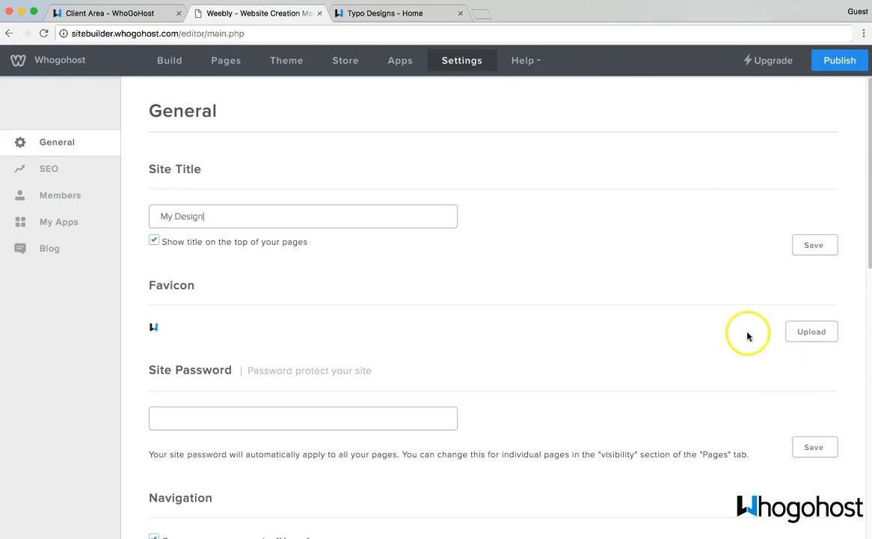
Step: Review the rest of the General settings, then go to the SEO settings page
{"action": "scroll", "coordinate": [729, 326], "scroll_direction": "down", "scroll_amount": 1}
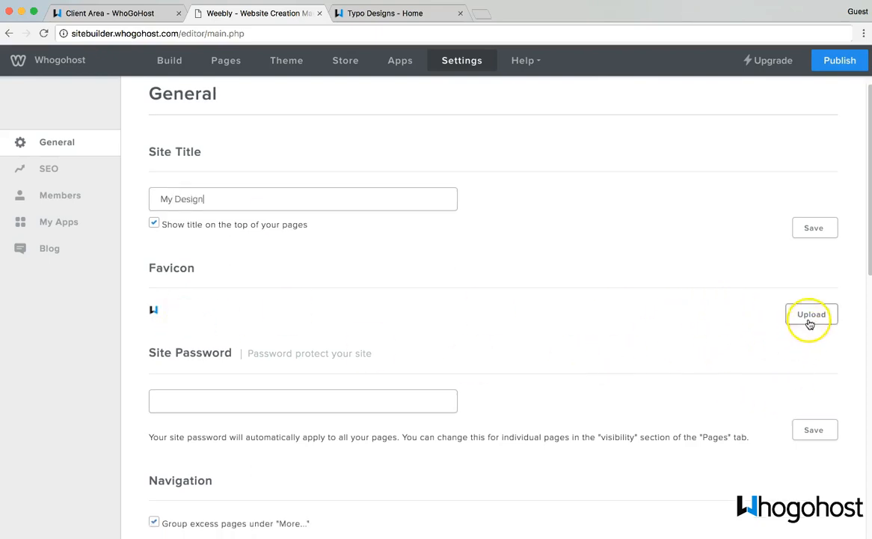
{"action": "scroll", "coordinate": [505, 437], "scroll_direction": "down", "scroll_amount": 5}
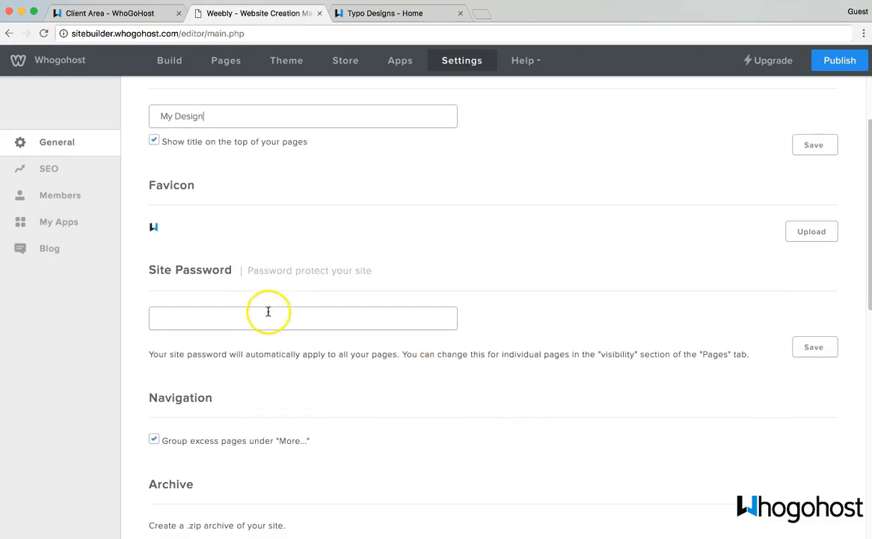
{"action": "scroll", "coordinate": [269, 326], "scroll_direction": "down", "scroll_amount": 5}
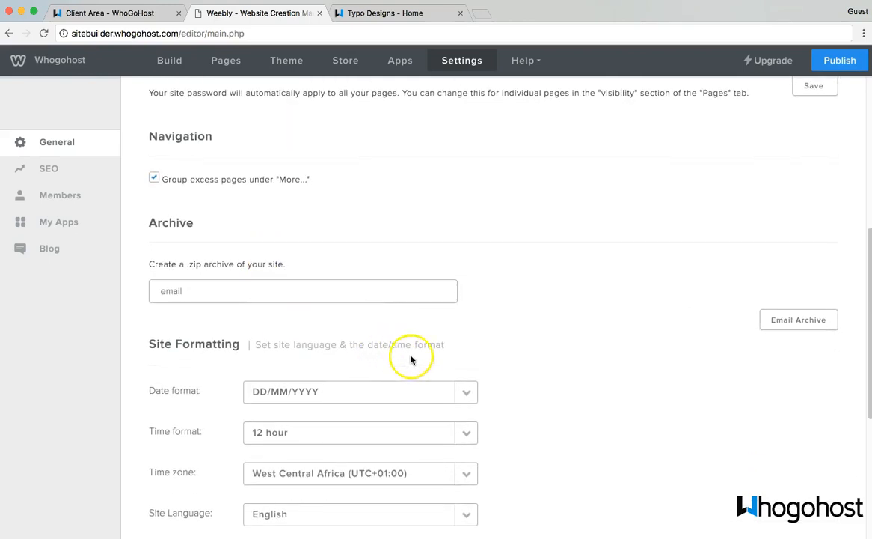
{"action": "scroll", "coordinate": [227, 294], "scroll_direction": "down", "scroll_amount": 5}
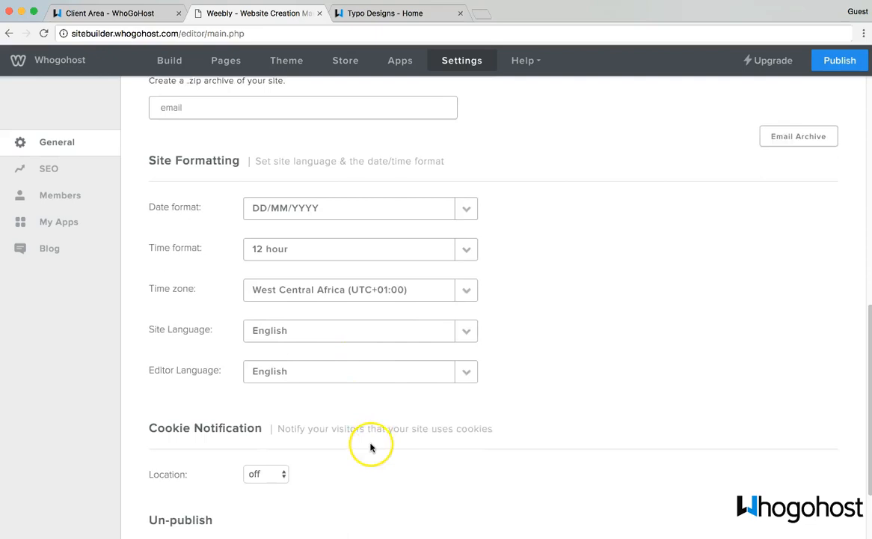
{"action": "scroll", "coordinate": [389, 368], "scroll_direction": "up", "scroll_amount": 10}
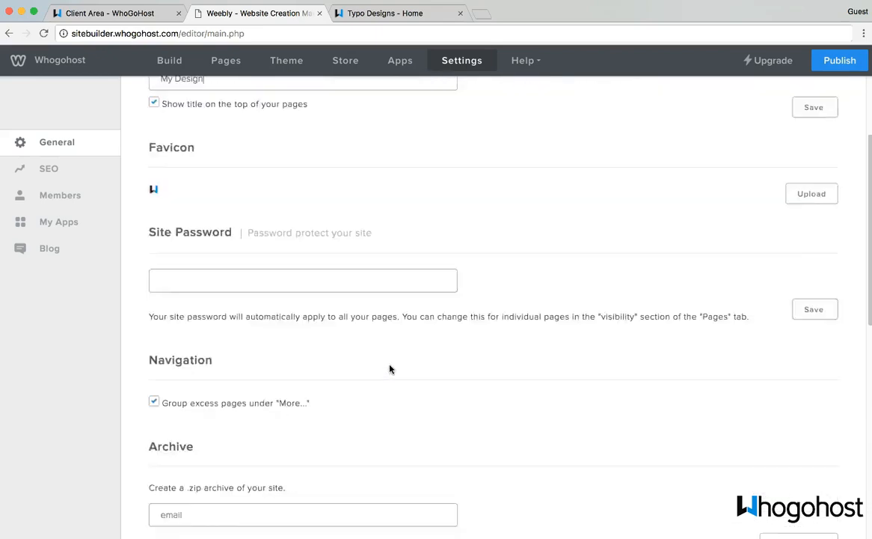
{"action": "scroll", "coordinate": [389, 368], "scroll_direction": "down", "scroll_amount": 10}
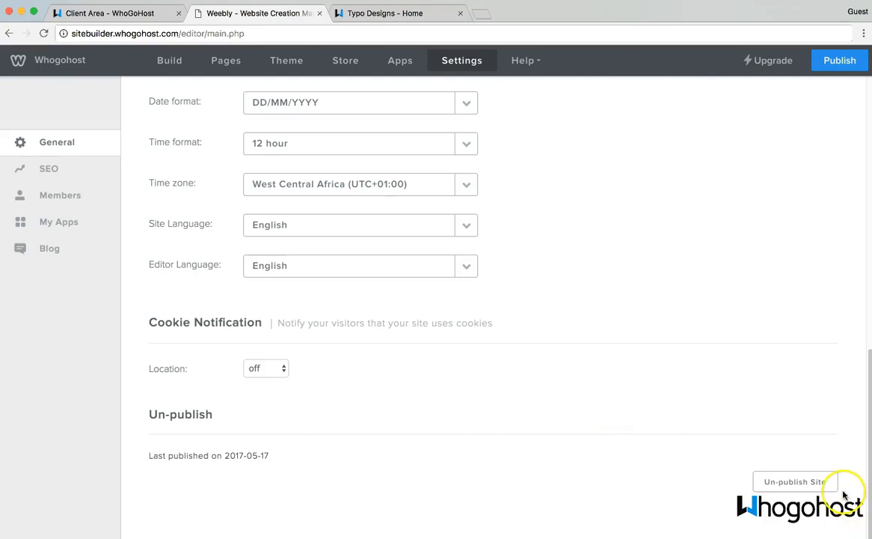
{"action": "scroll", "coordinate": [248, 197], "scroll_direction": "up", "scroll_amount": 3}
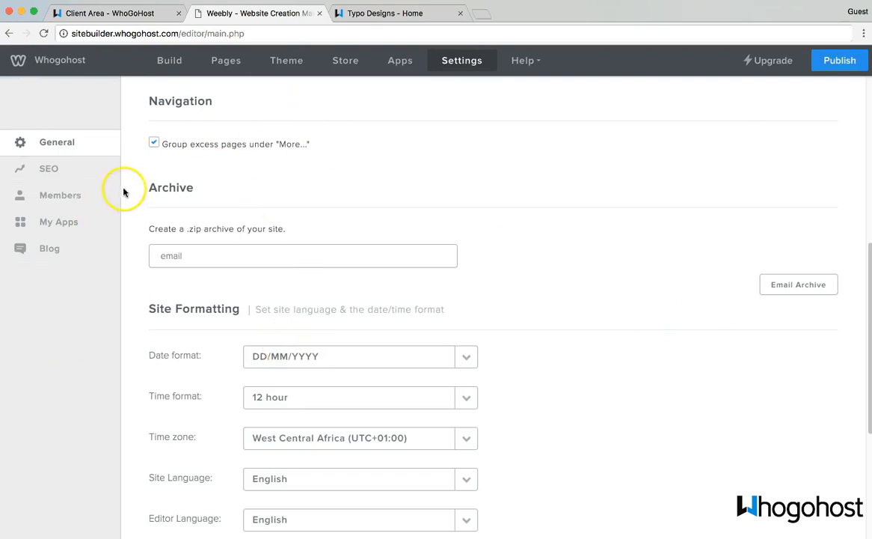
{"action": "left_click", "coordinate": [46, 170]}
Step: Review the SEO settings, including the empty Header and Footer Code fields
{"action": "scroll", "coordinate": [226, 209], "scroll_direction": "up", "scroll_amount": 3}
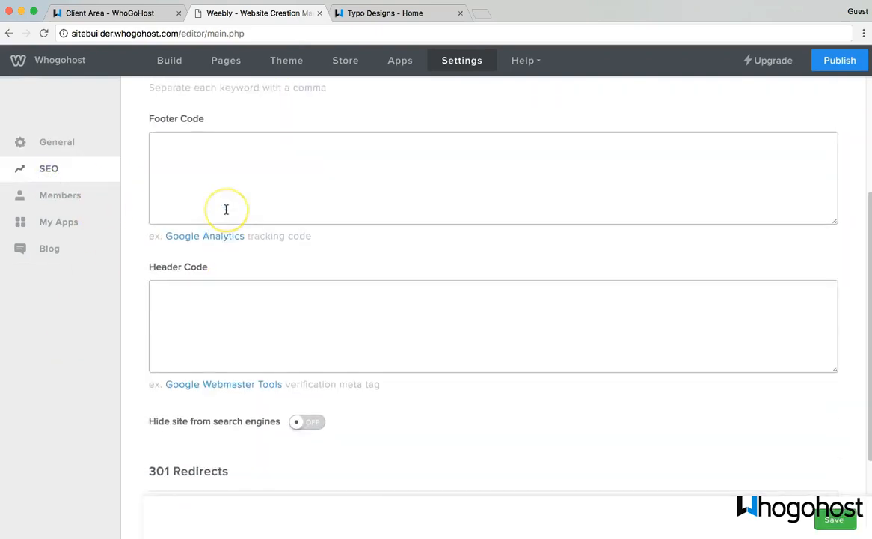
{"action": "scroll", "coordinate": [226, 209], "scroll_direction": "up", "scroll_amount": 3}
{"action": "scroll", "coordinate": [226, 209], "scroll_direction": "down", "scroll_amount": 5}
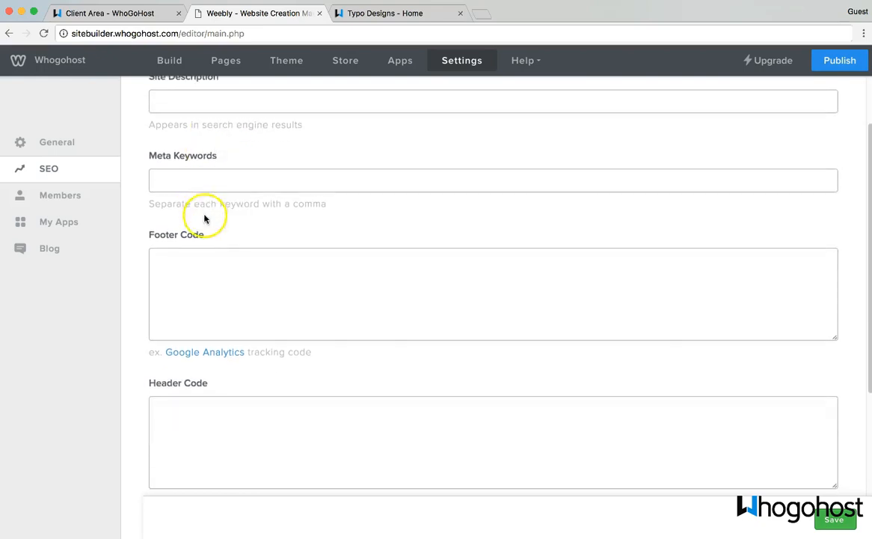
{"action": "scroll", "coordinate": [210, 374], "scroll_direction": "up", "scroll_amount": 2}
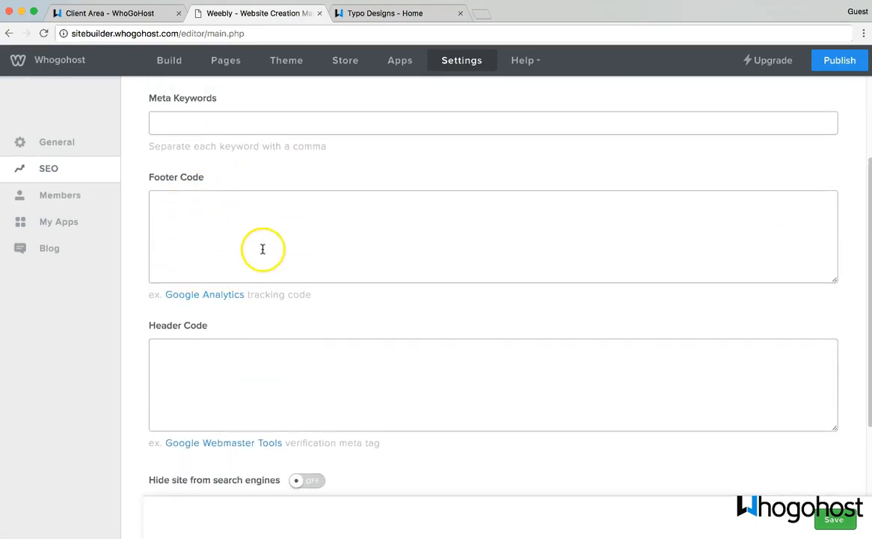
{"action": "scroll", "coordinate": [261, 249], "scroll_direction": "down", "scroll_amount": 2}
{"action": "scroll", "coordinate": [247, 295], "scroll_direction": "down", "scroll_amount": 3}
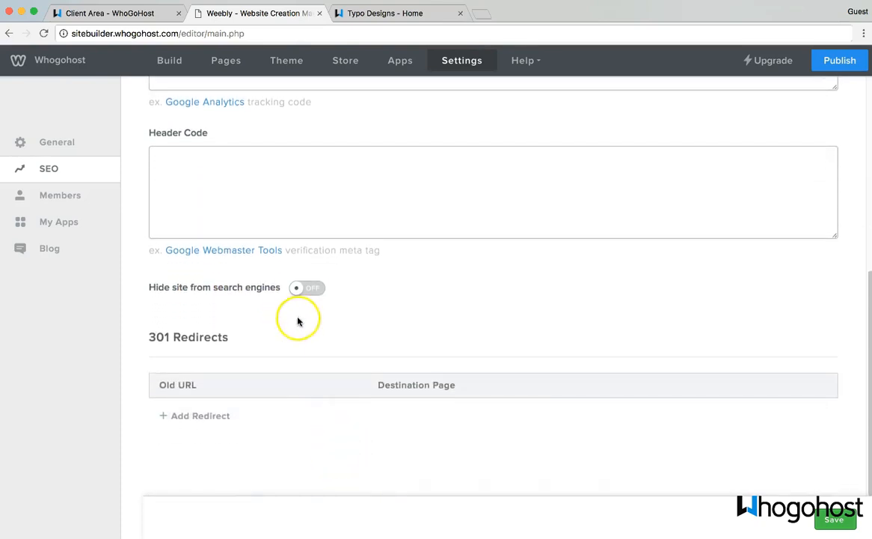
Step: Look through the Members and My Apps settings, then return to the home page editor
{"action": "left_click", "coordinate": [56, 201]}
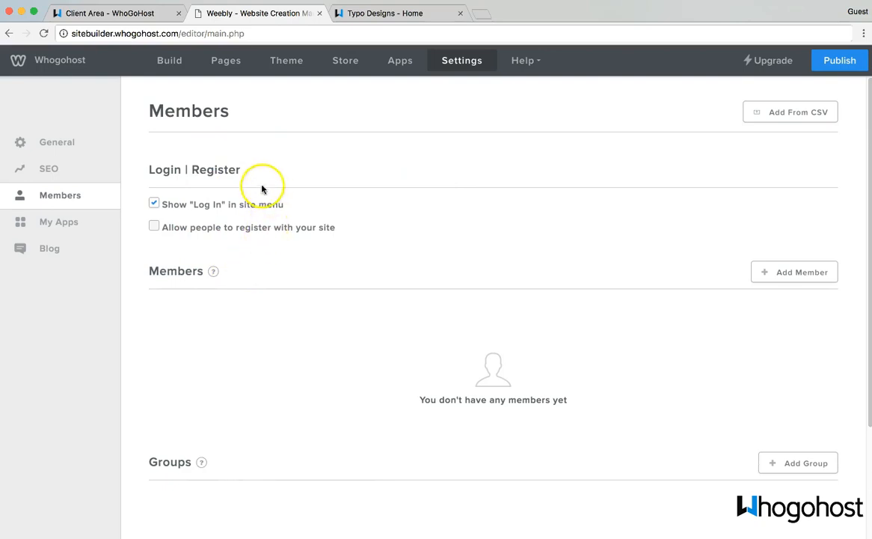
{"action": "scroll", "coordinate": [180, 150], "scroll_direction": "down", "scroll_amount": 1}
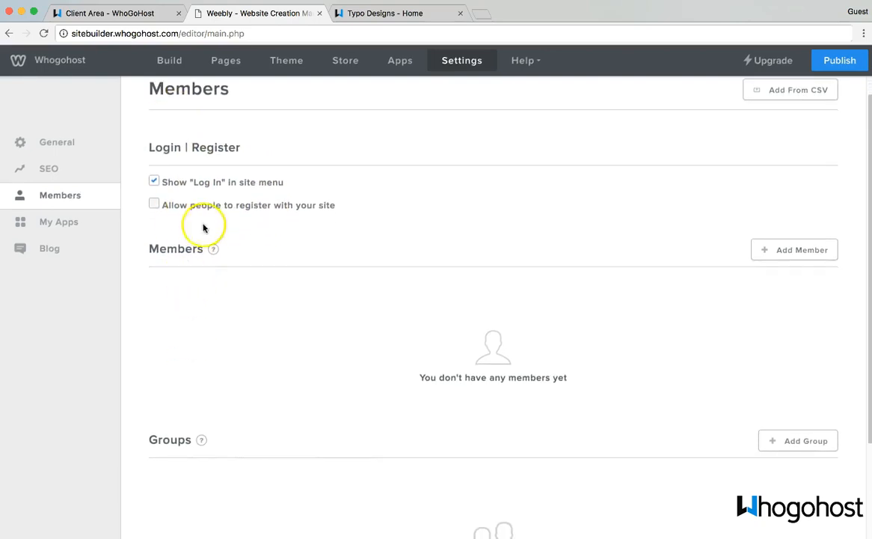
{"action": "scroll", "coordinate": [608, 405], "scroll_direction": "down", "scroll_amount": 5}
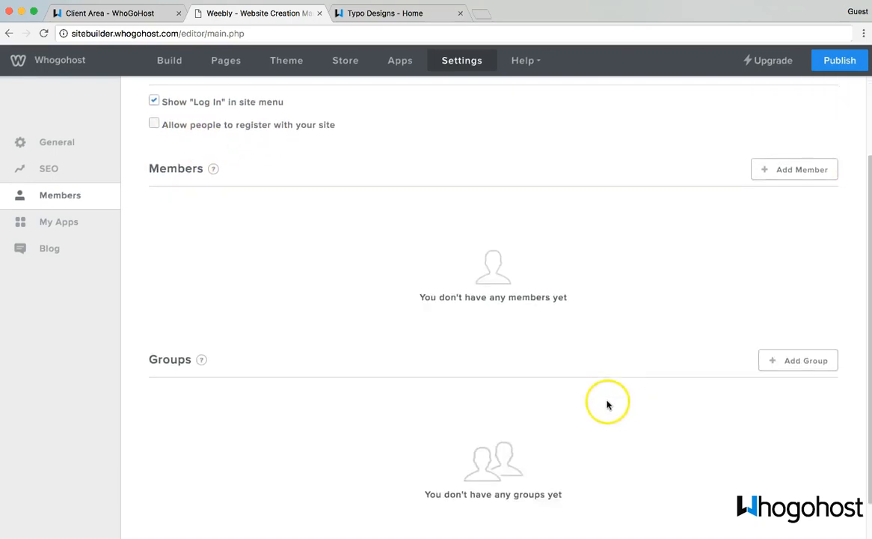
{"action": "left_click", "coordinate": [87, 227]}
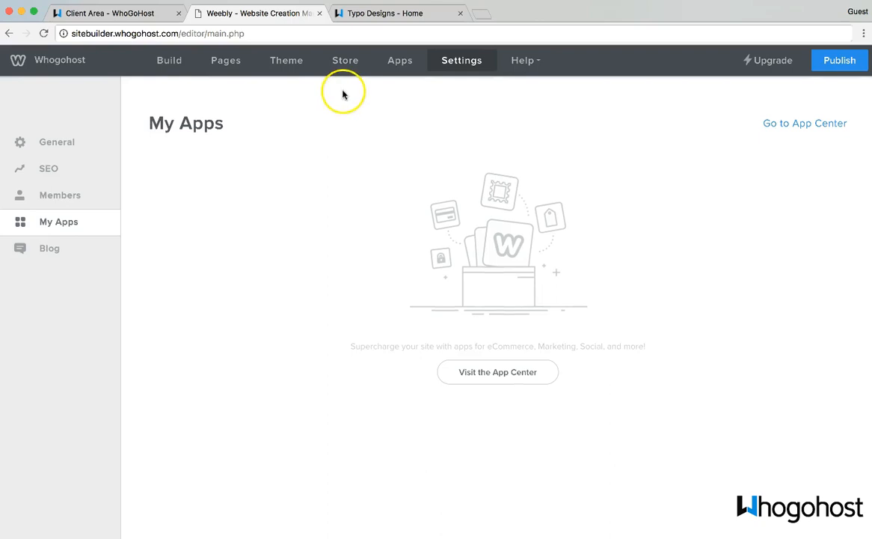
{"action": "left_click", "coordinate": [165, 62]}
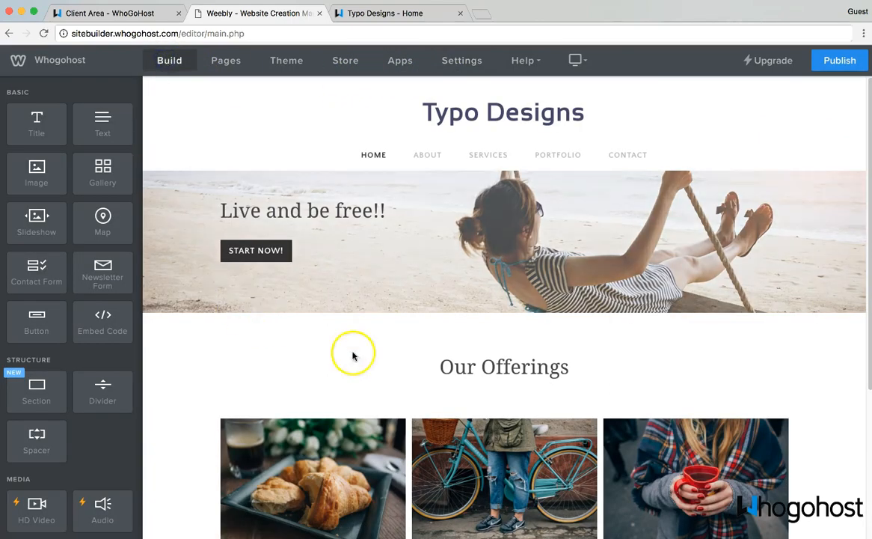
Step: Replace the footer credit with a 'Copyright (c) 2017' line, republish, and view the live site
{"action": "scroll", "coordinate": [627, 395], "scroll_direction": "down", "scroll_amount": 5}
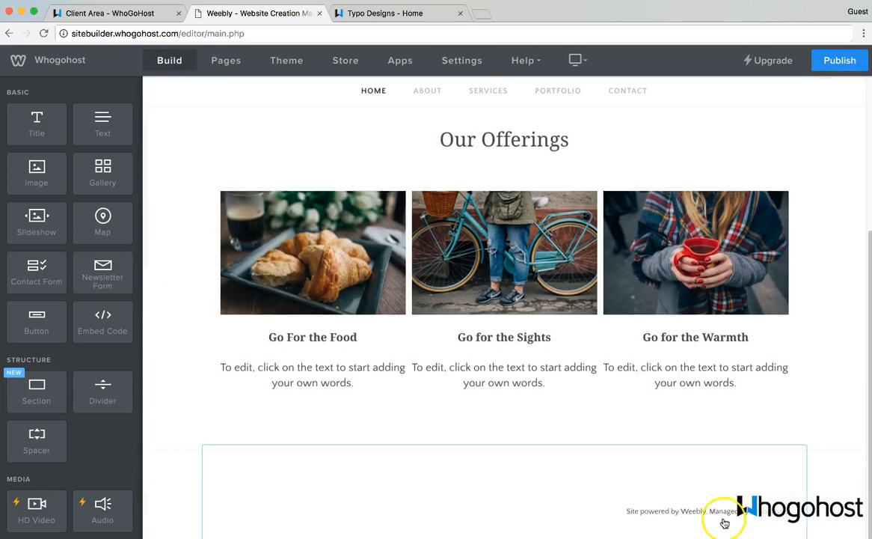
{"action": "left_click", "coordinate": [720, 511]}
{"action": "left_click", "coordinate": [642, 502]}
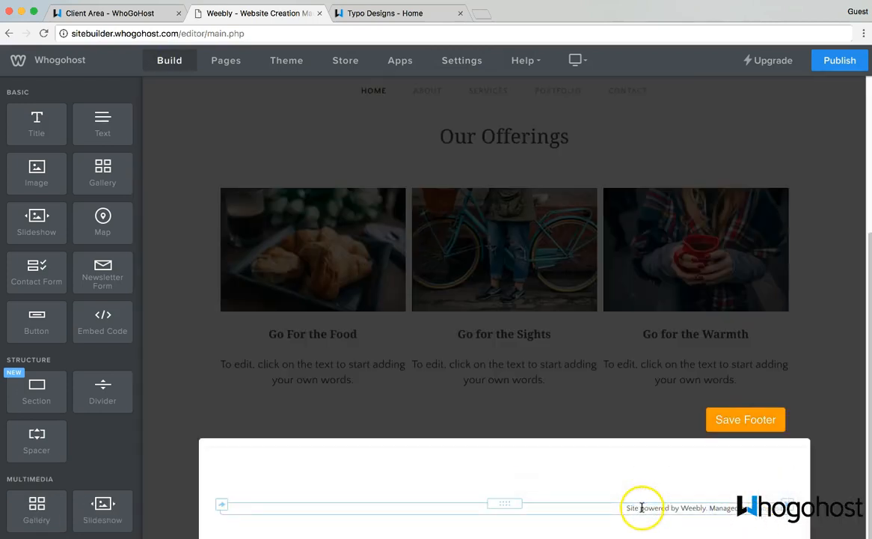
{"action": "triple_click", "coordinate": [642, 508]}
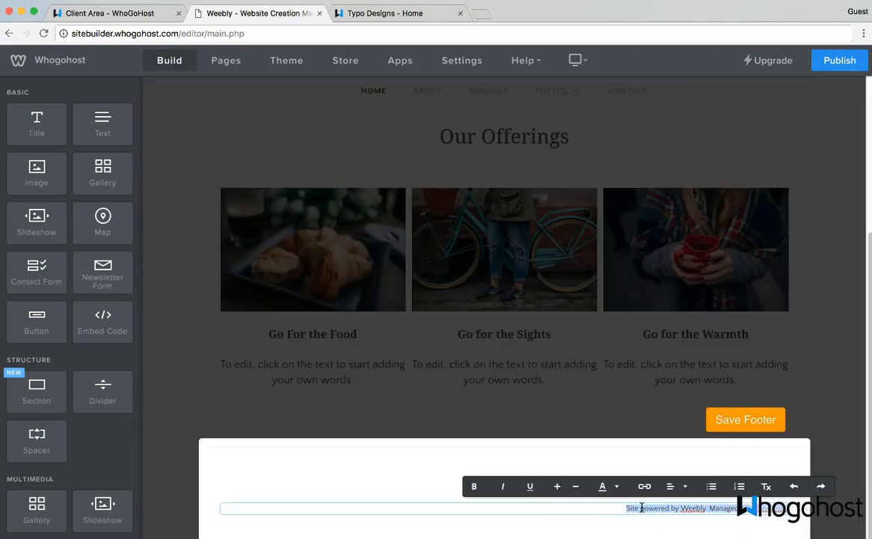
{"action": "key", "text": "BackSpace"}
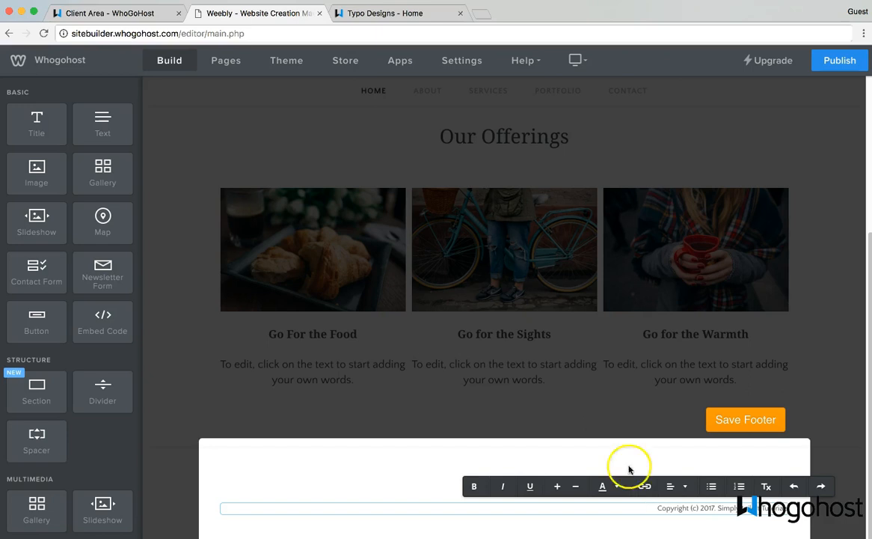
{"action": "left_click", "coordinate": [752, 418]}
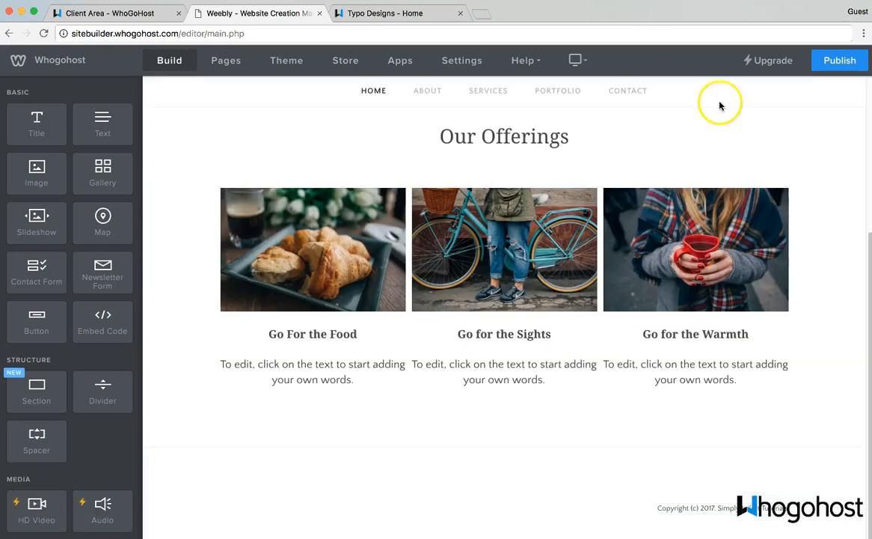
{"action": "left_click", "coordinate": [836, 60]}
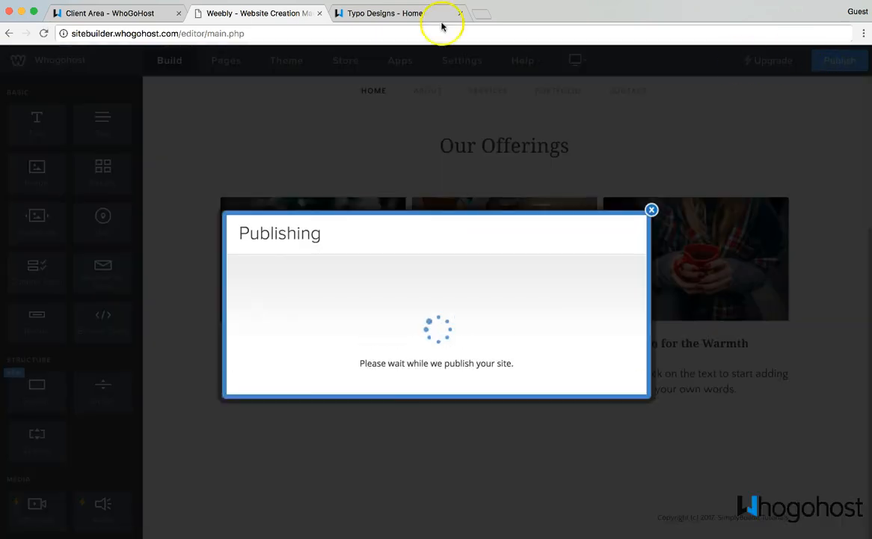
{"action": "left_click", "coordinate": [349, 15]}
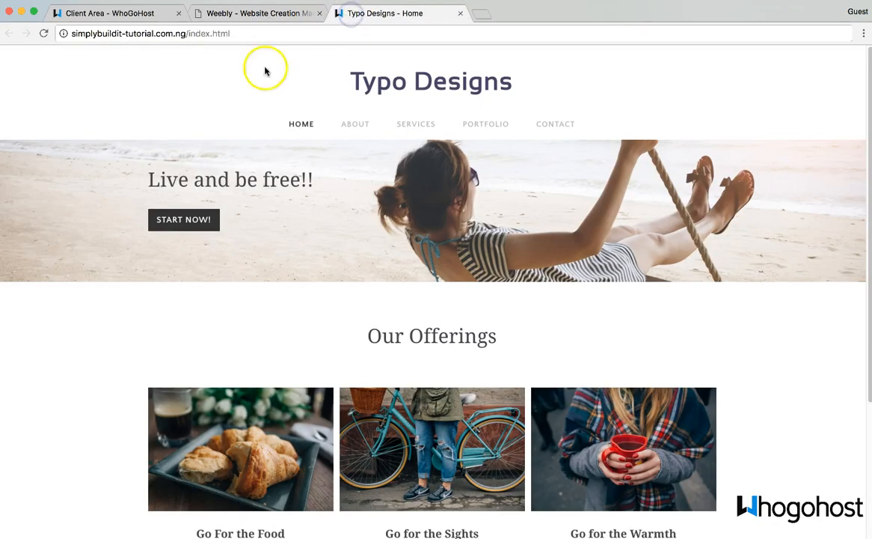